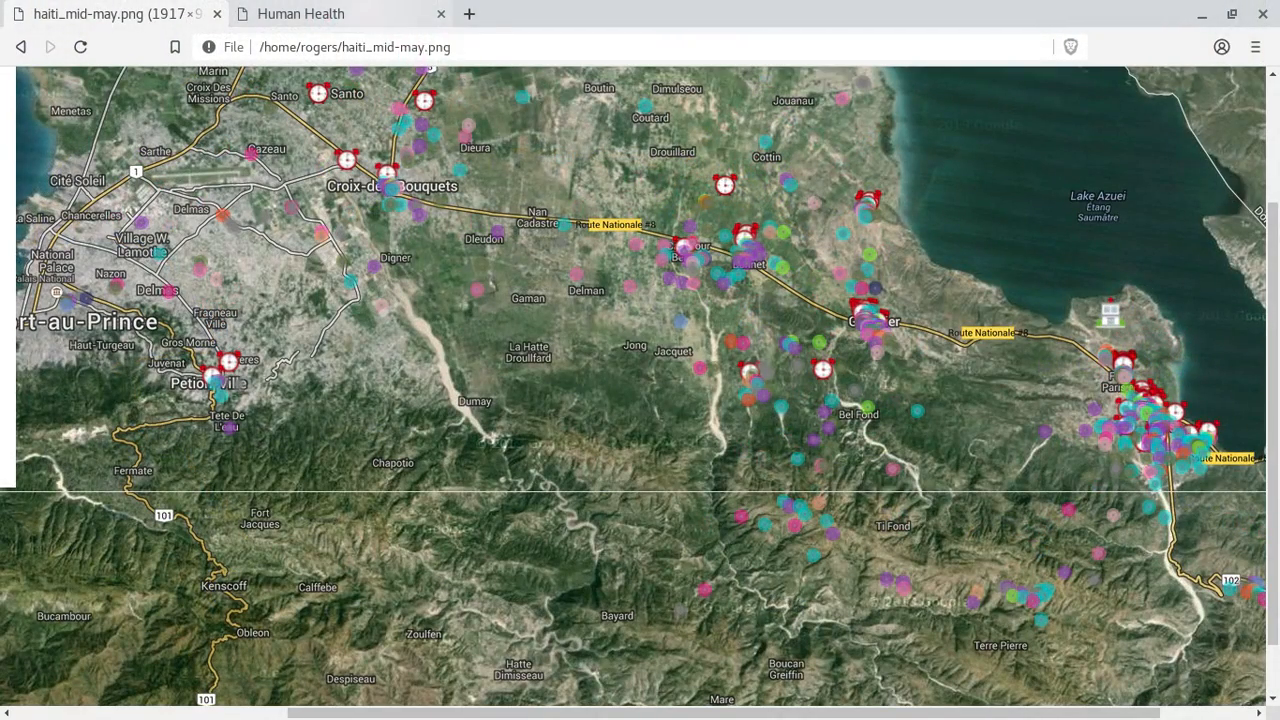
# - Switch to the browser tab with the Four Corners login page
pyautogui.click(354, 14)
# - Go full screen and sign in using the autofilled saved login name and password
pyautogui.press('F11')
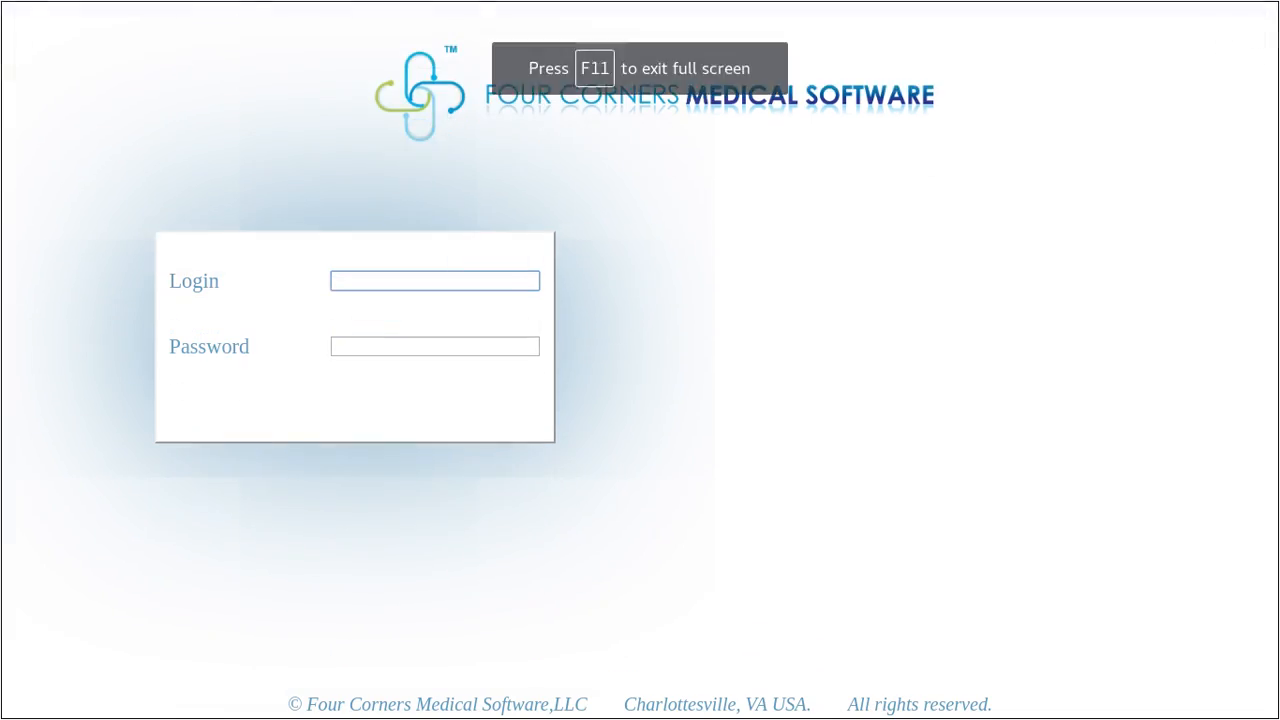
pyautogui.press('Down')
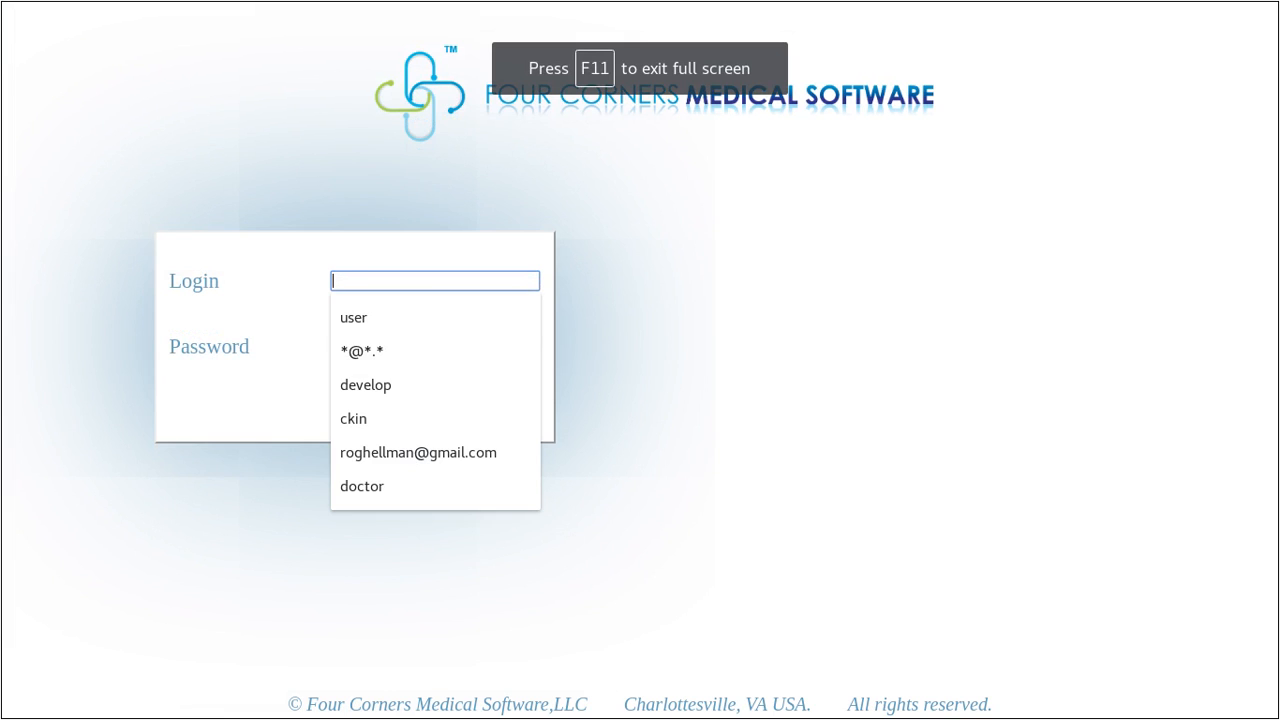
pyautogui.press('Down')
pyautogui.press('Return')
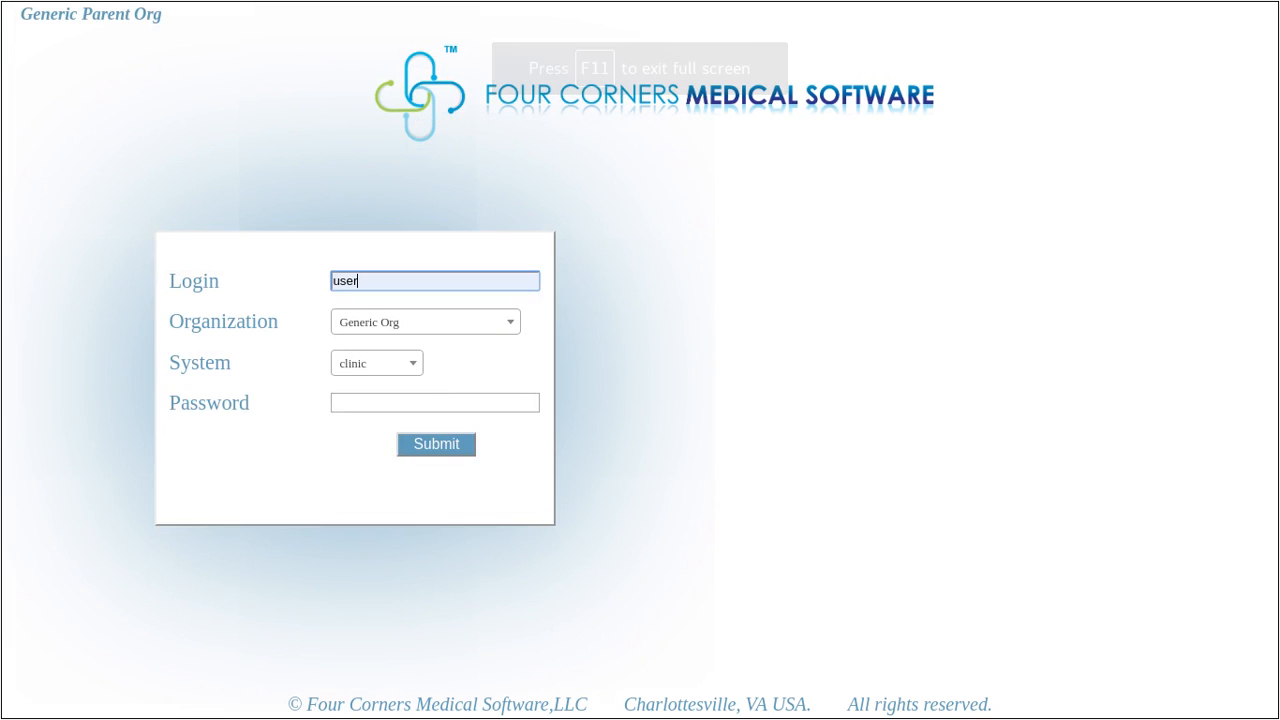
pyautogui.click(435, 403)
pyautogui.press('Down')
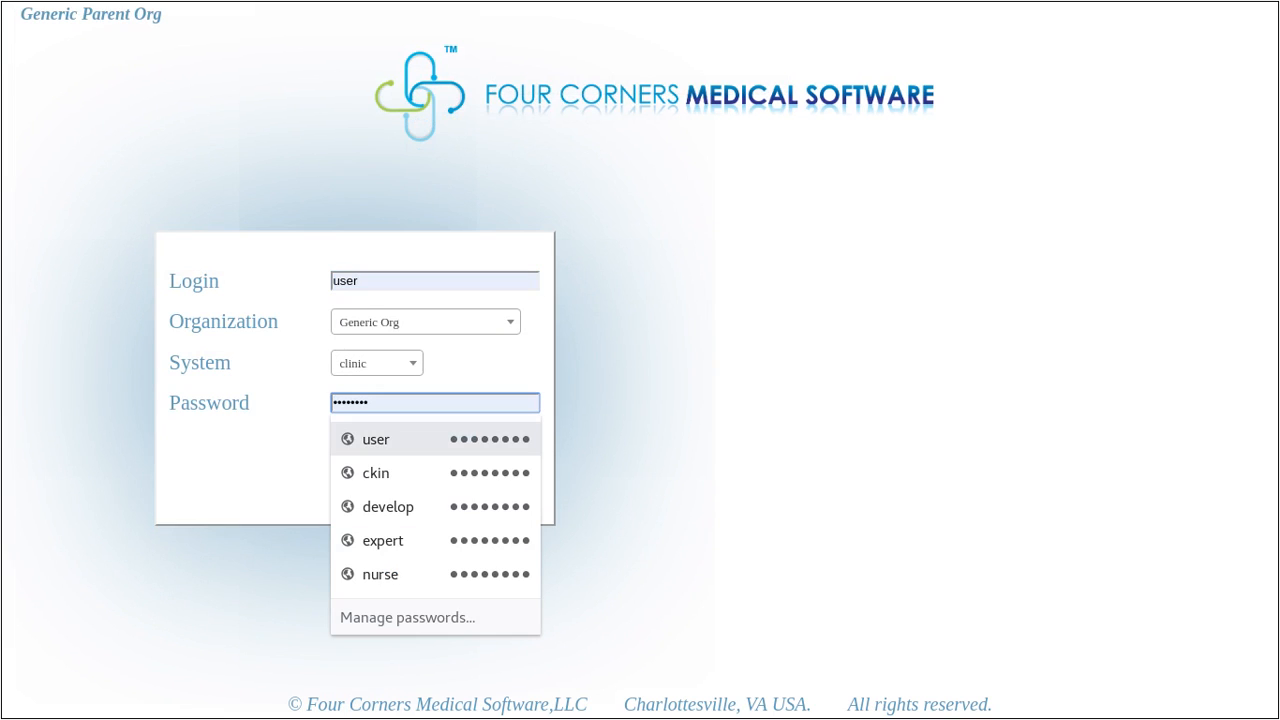
pyautogui.press('Return')
pyautogui.press('Return')
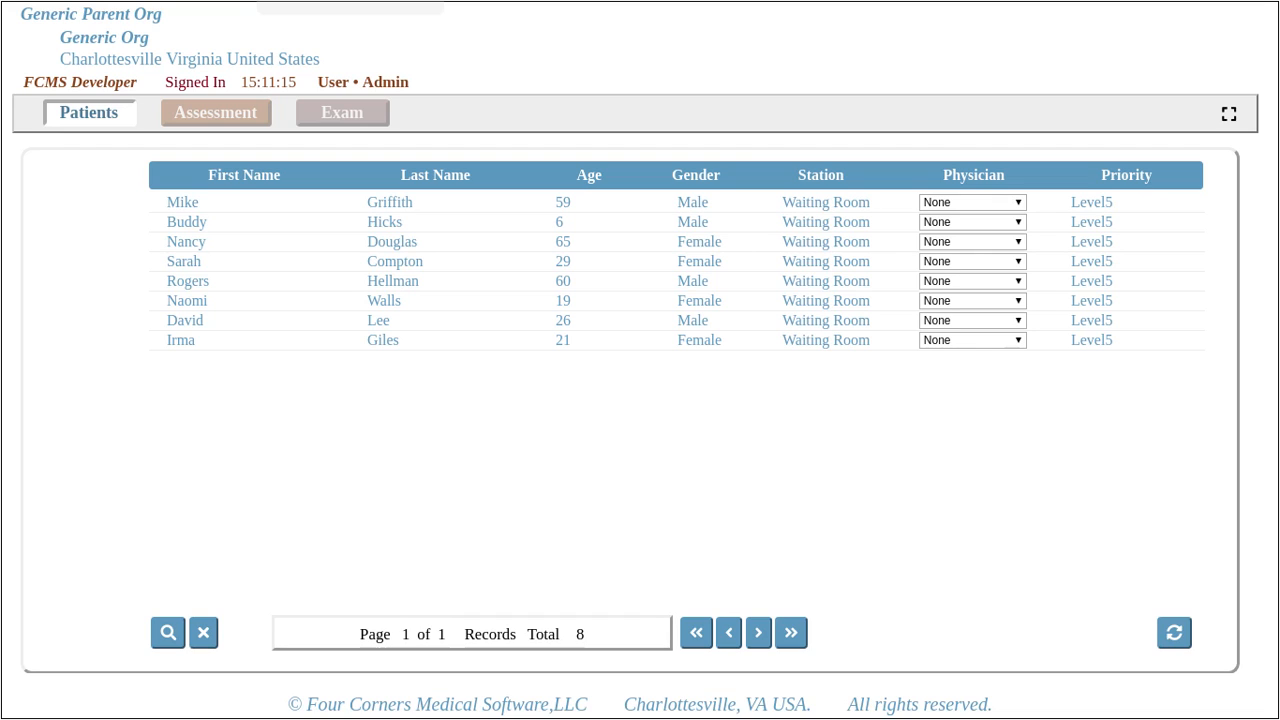
# - Select the first waiting patient and show their Assessment vitals
pyautogui.click(186, 202)
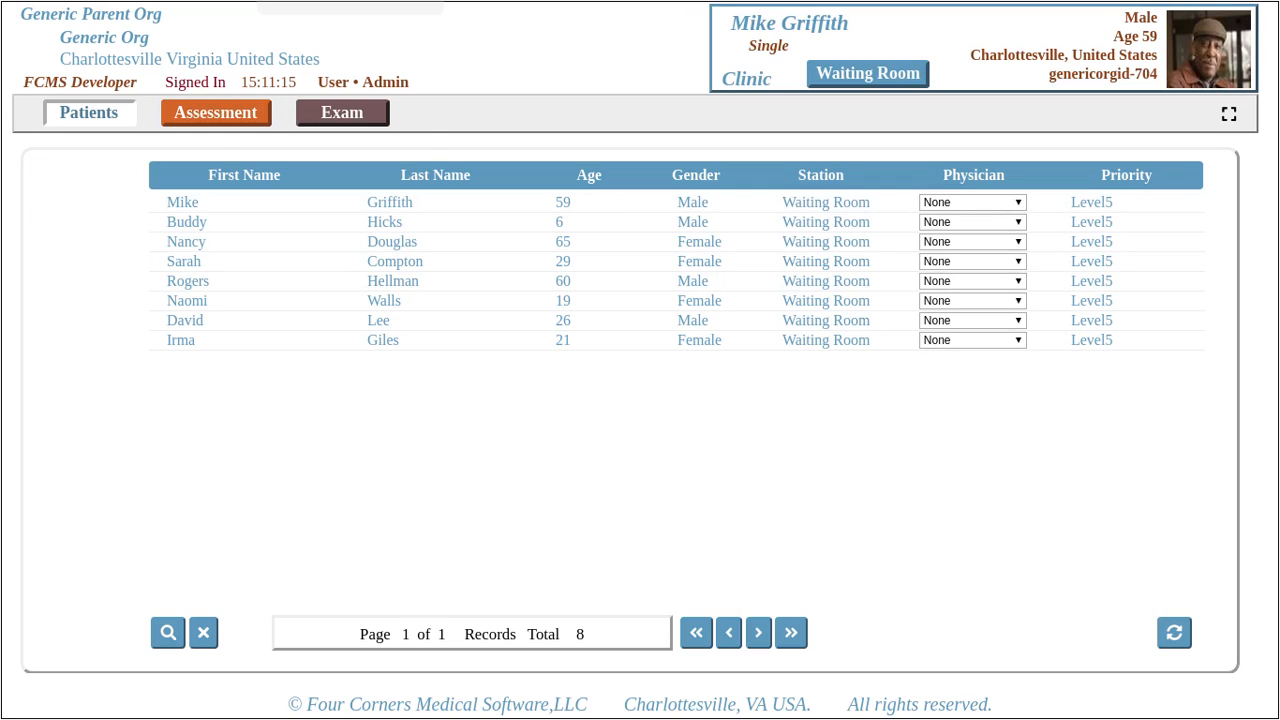
pyautogui.click(215, 112)
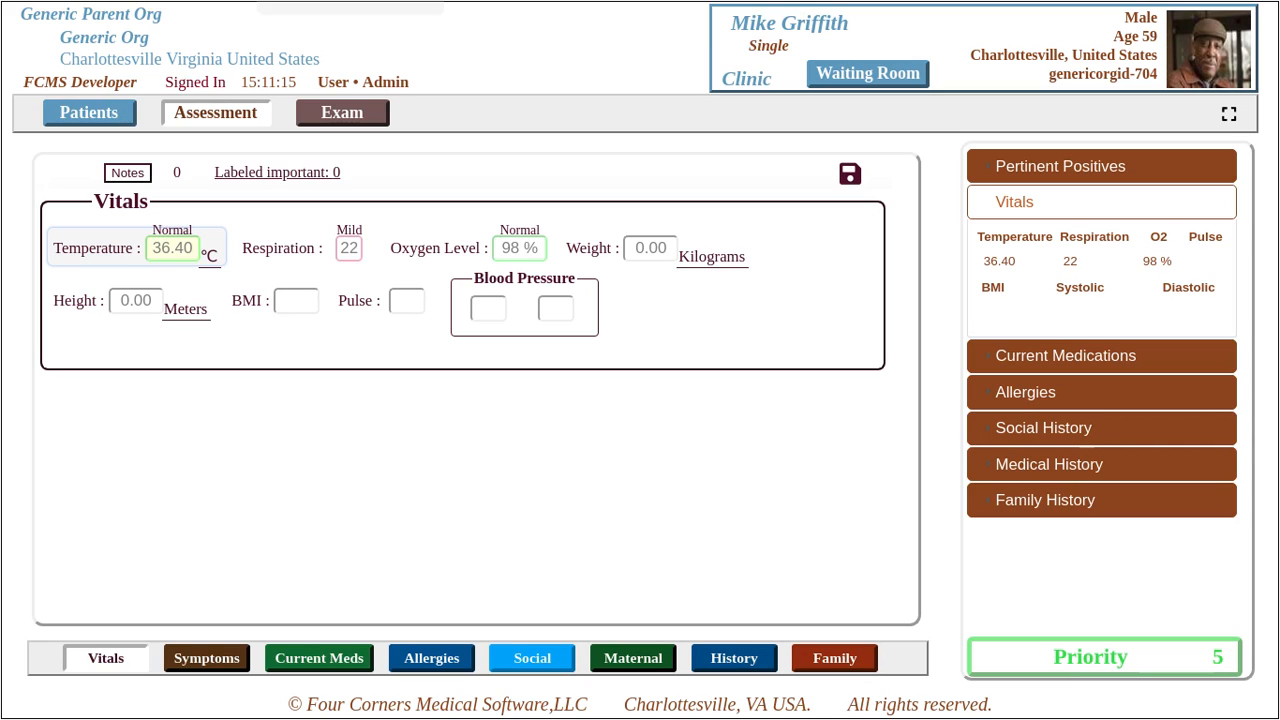
# - In the Vitals DCS editor, disable vitals_oxygen_level and start adding a new field
pyautogui.rightClick(708, 308)
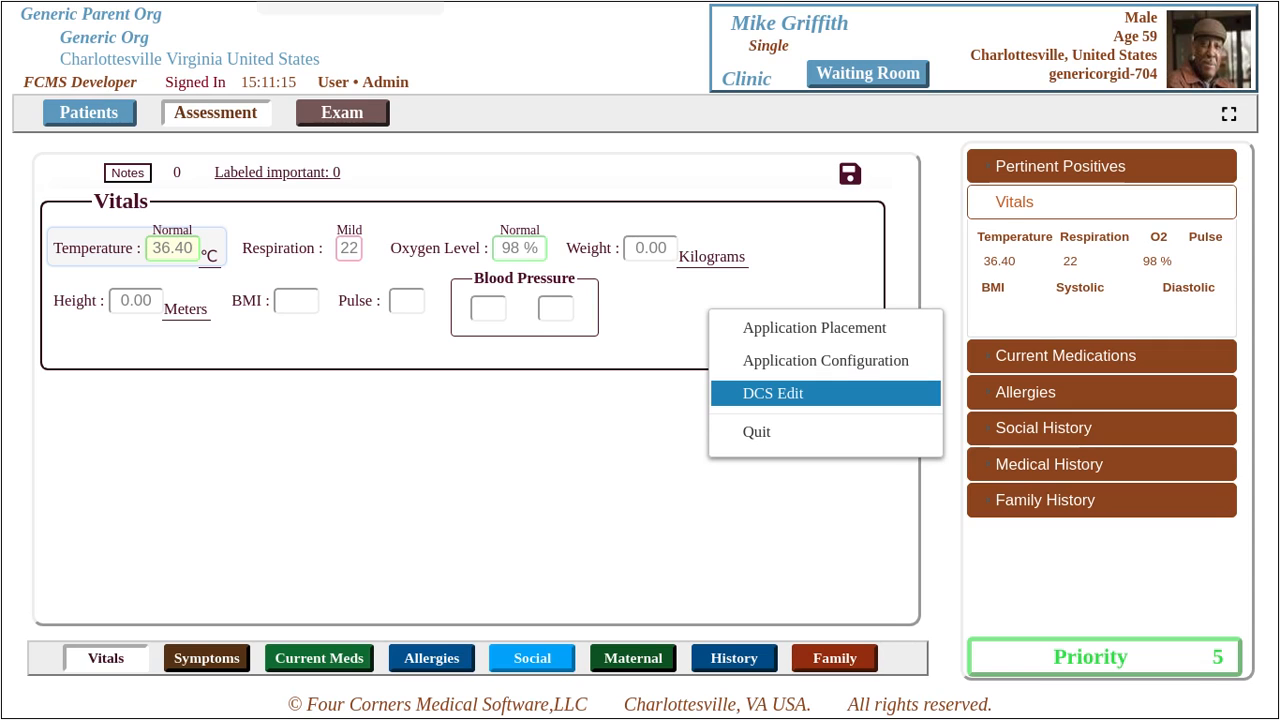
pyautogui.click(773, 393)
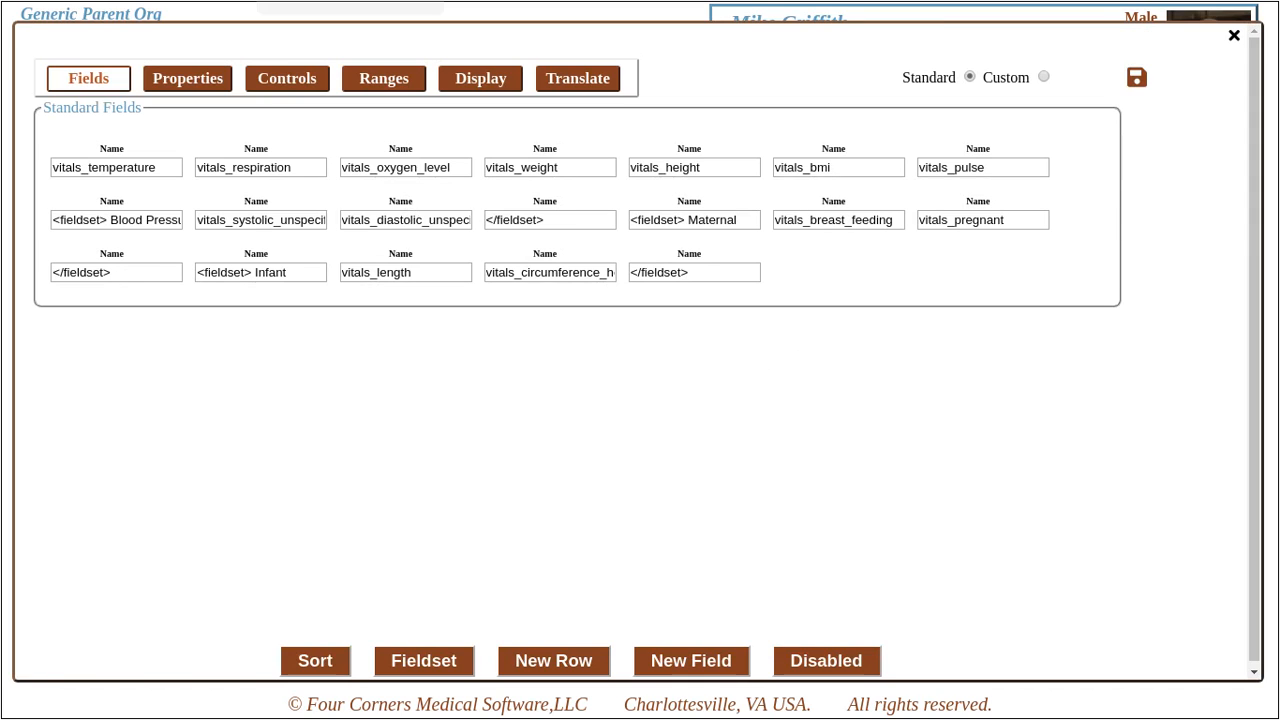
pyautogui.click(405, 168)
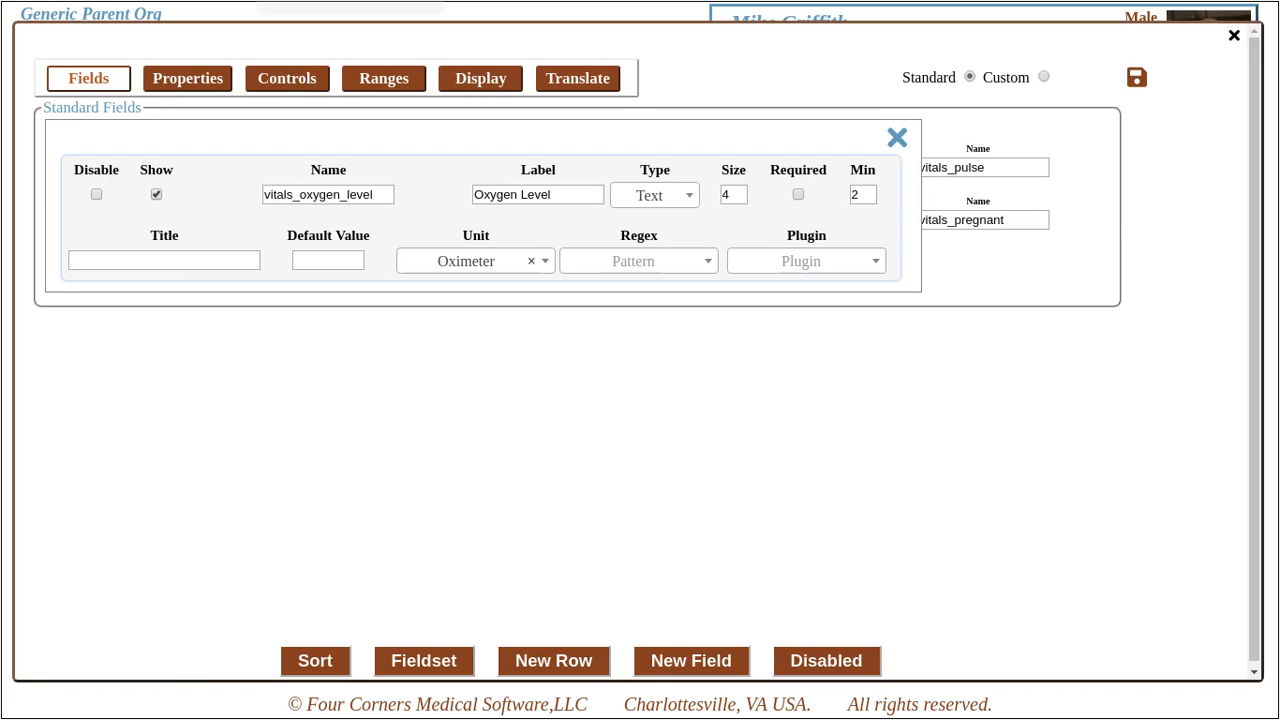
pyautogui.click(96, 194)
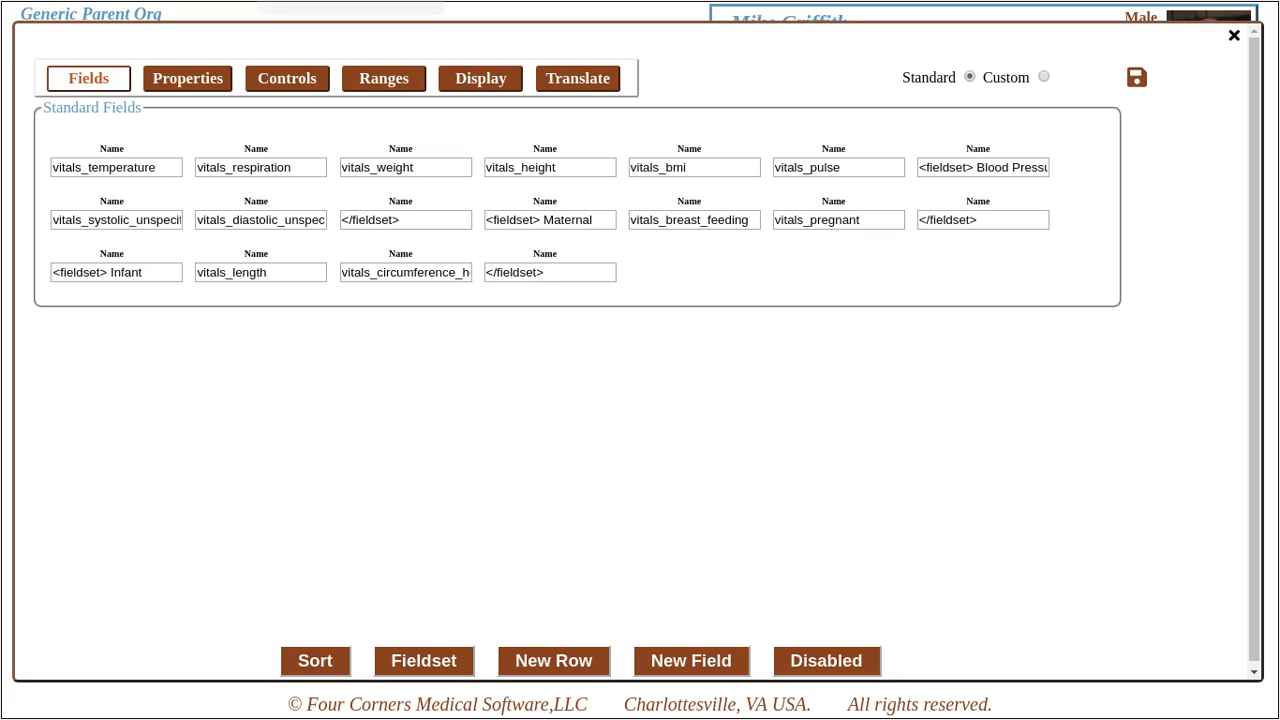
pyautogui.click(690, 660)
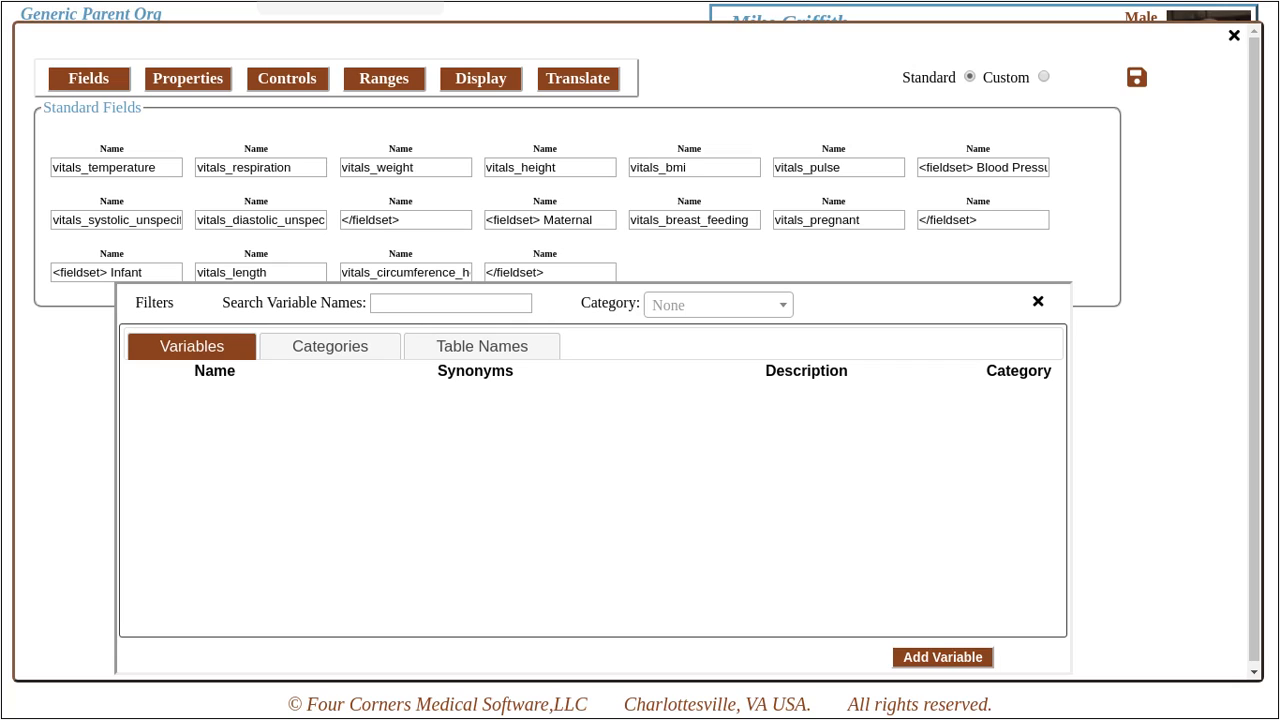
# - Search variables for 'liver', clear it, and leave the category filter at None
pyautogui.click(462, 303)
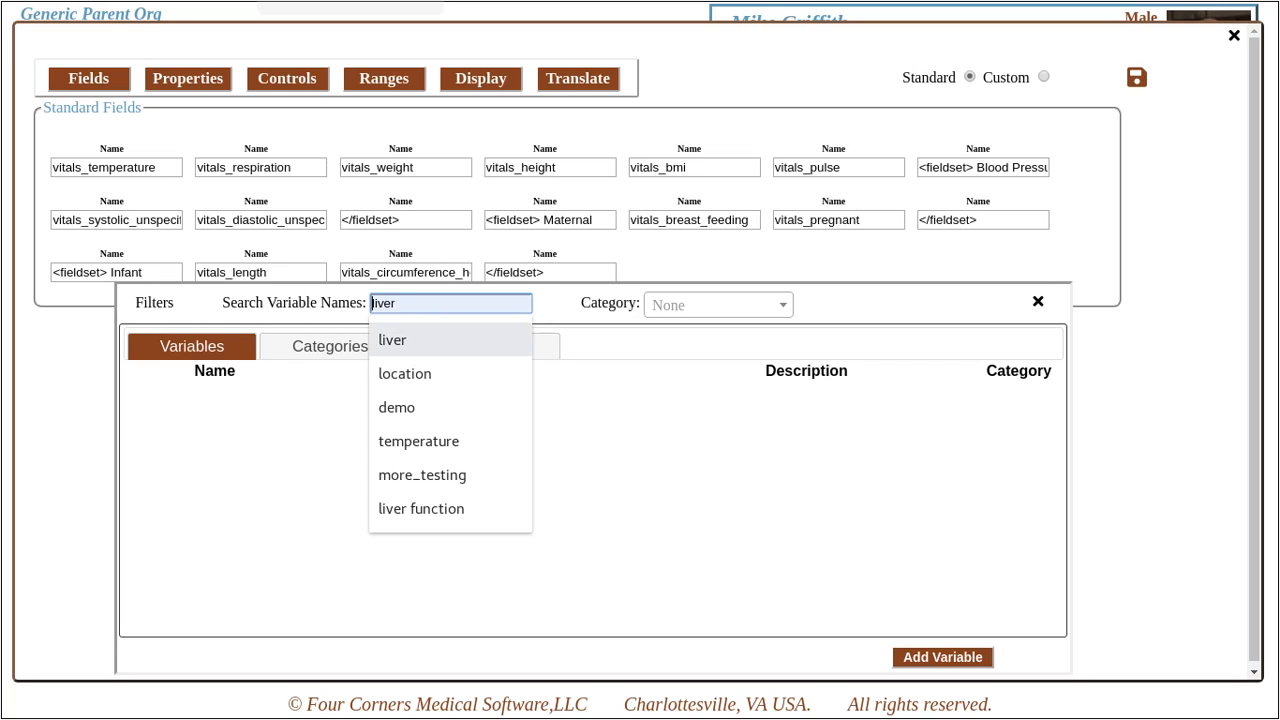
pyautogui.click(462, 341)
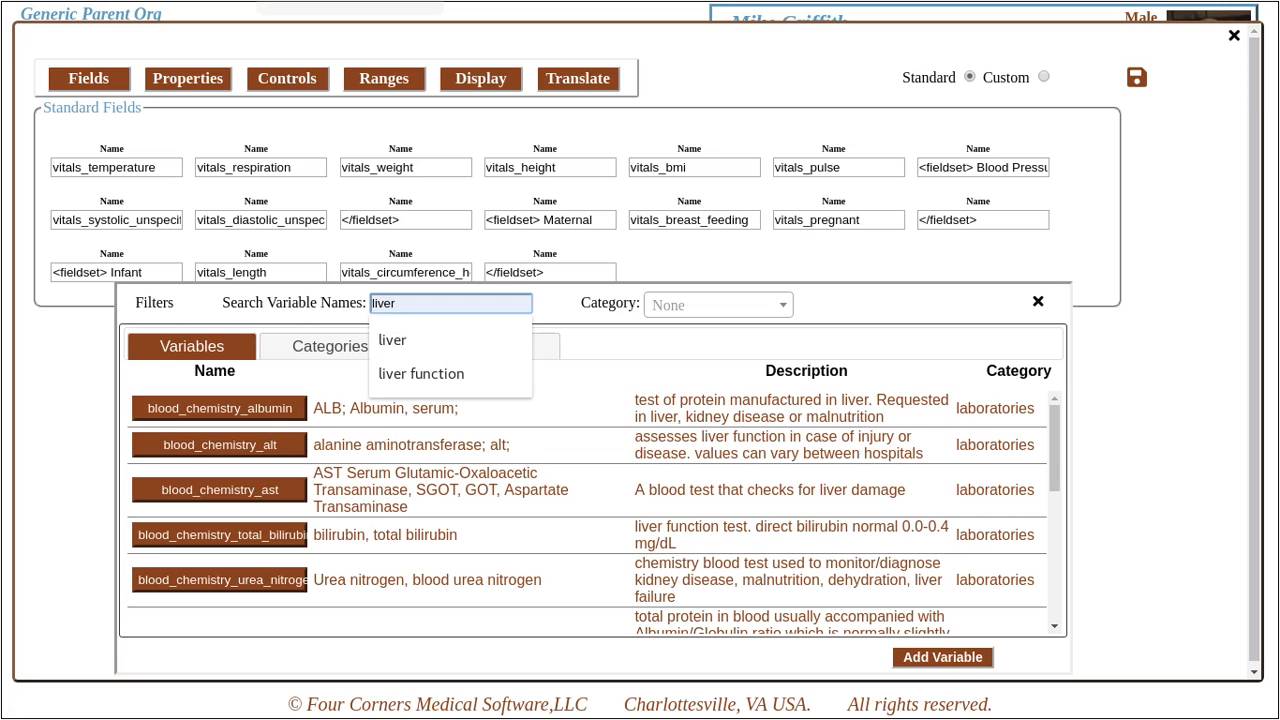
pyautogui.doubleClick(385, 303)
pyautogui.press('BackSpace')
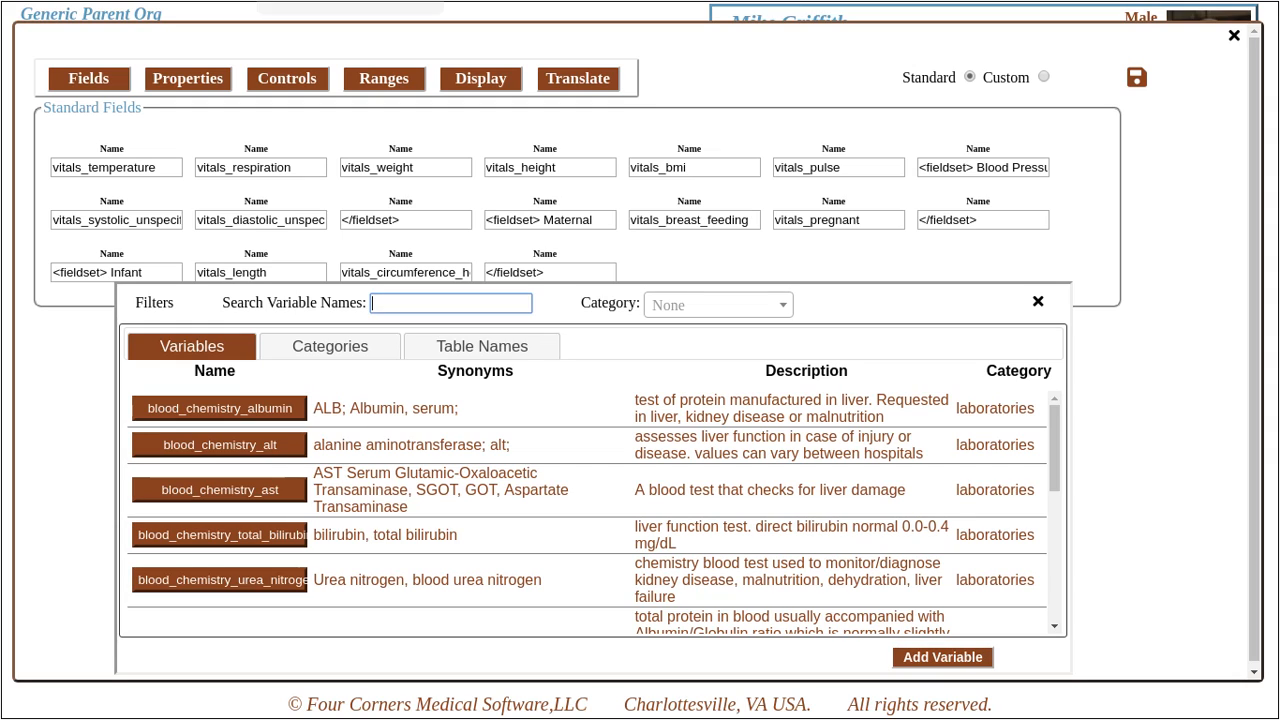
pyautogui.click(330, 346)
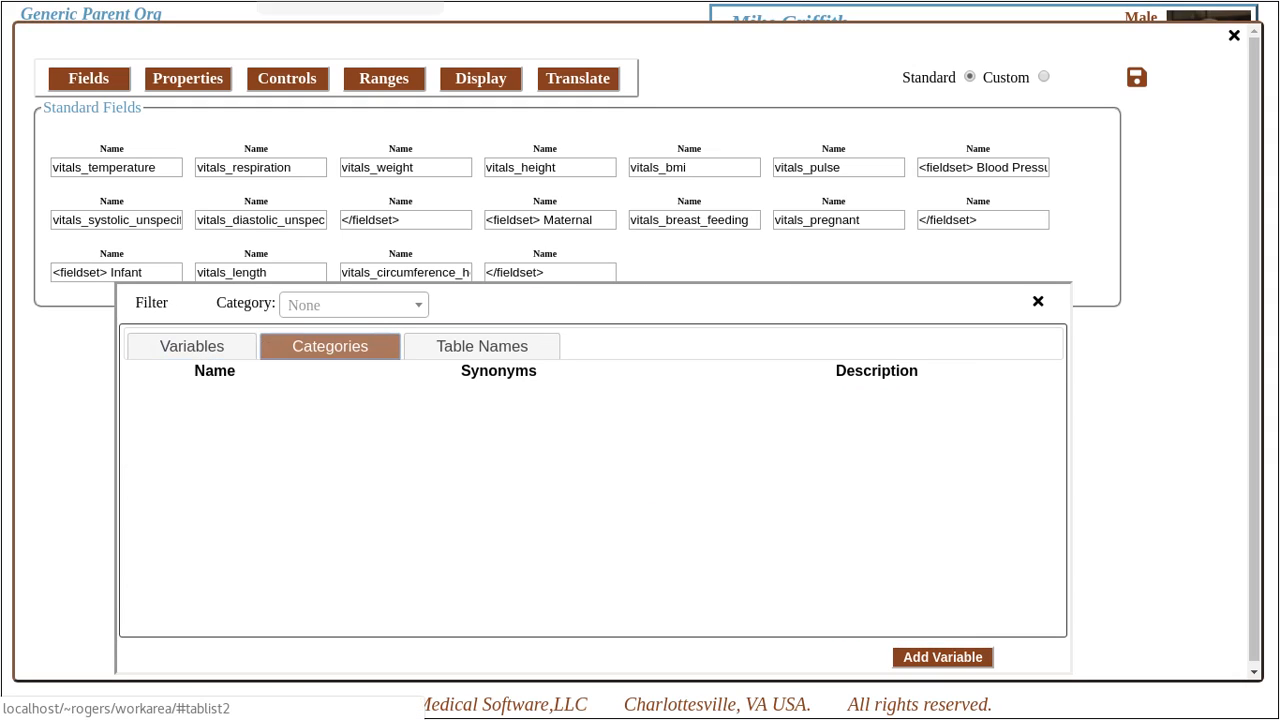
pyautogui.click(352, 305)
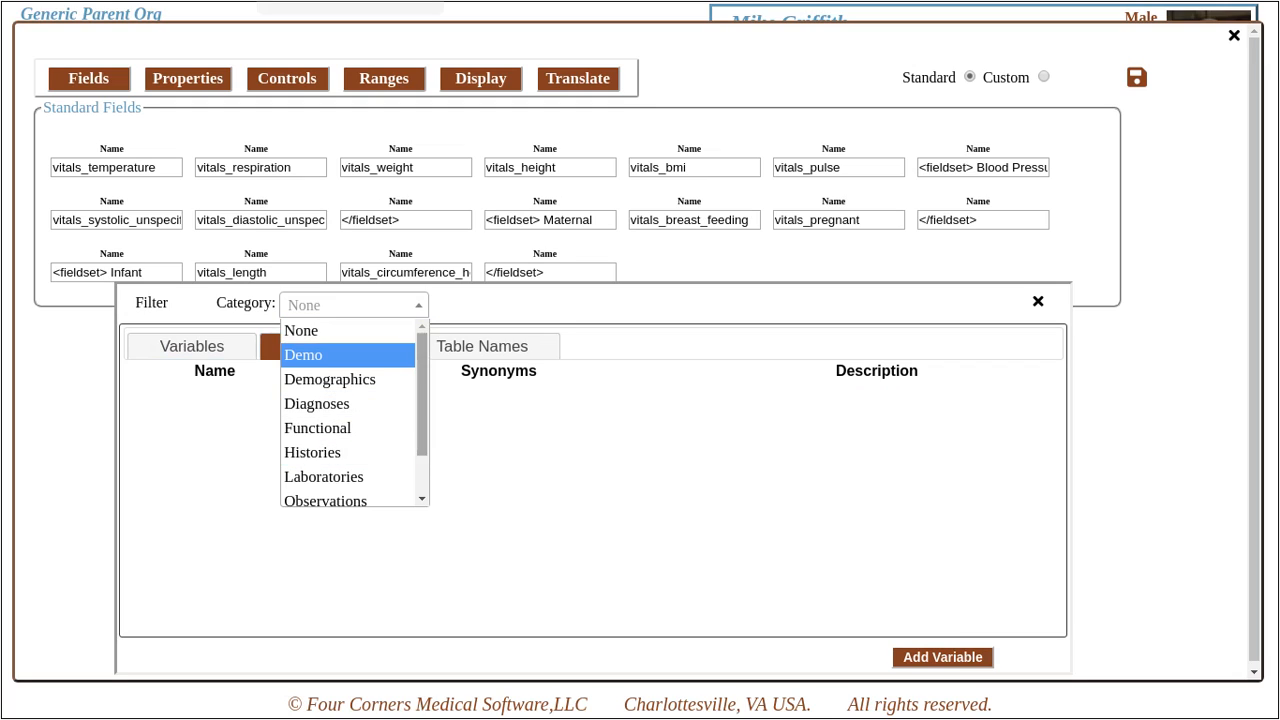
pyautogui.click(412, 305)
# - Browse variables by table, filter to the Vitals table, then search tables for 'demo'
pyautogui.click(482, 346)
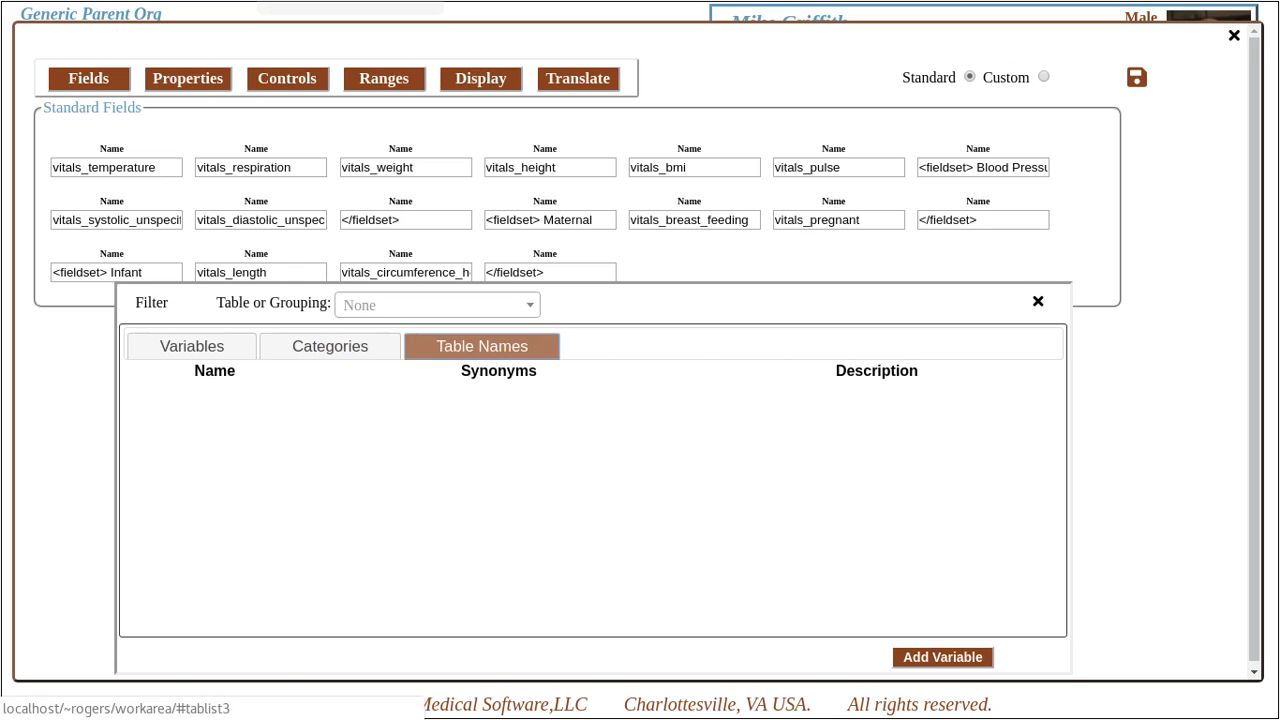
pyautogui.click(437, 305)
pyautogui.scroll(-5, 445, 440)
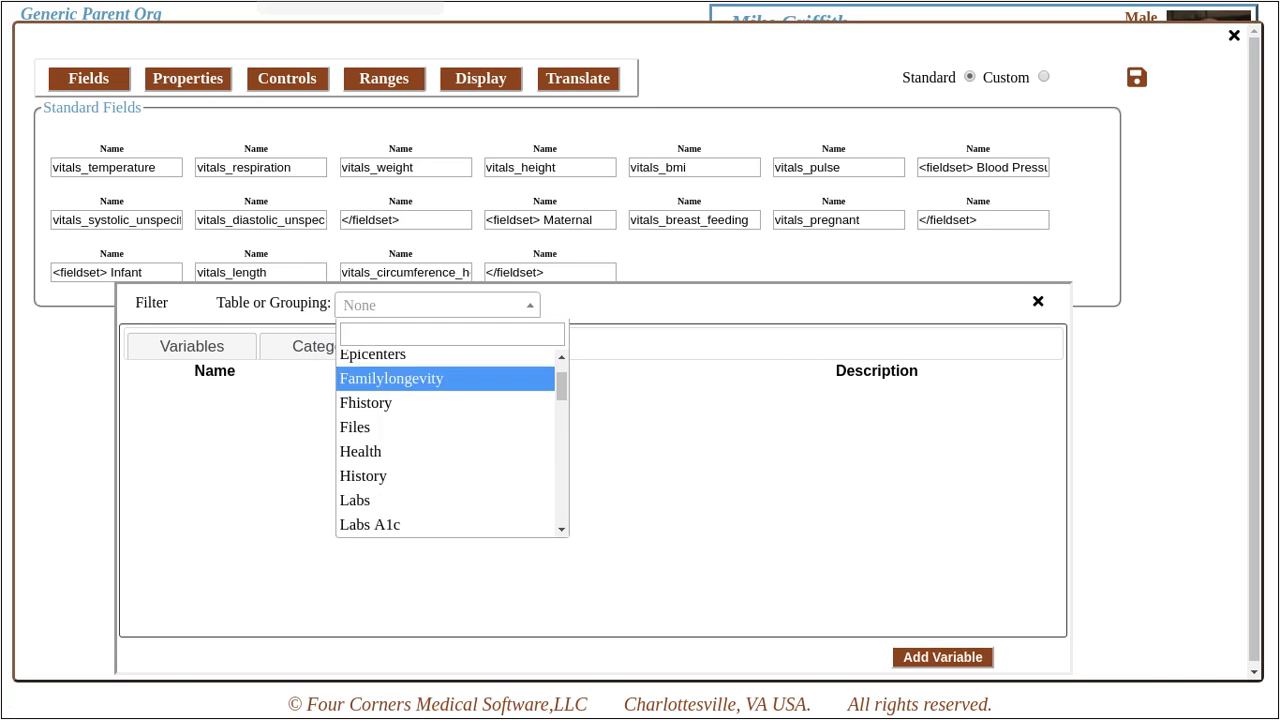
pyautogui.scroll(-15, 452, 441)
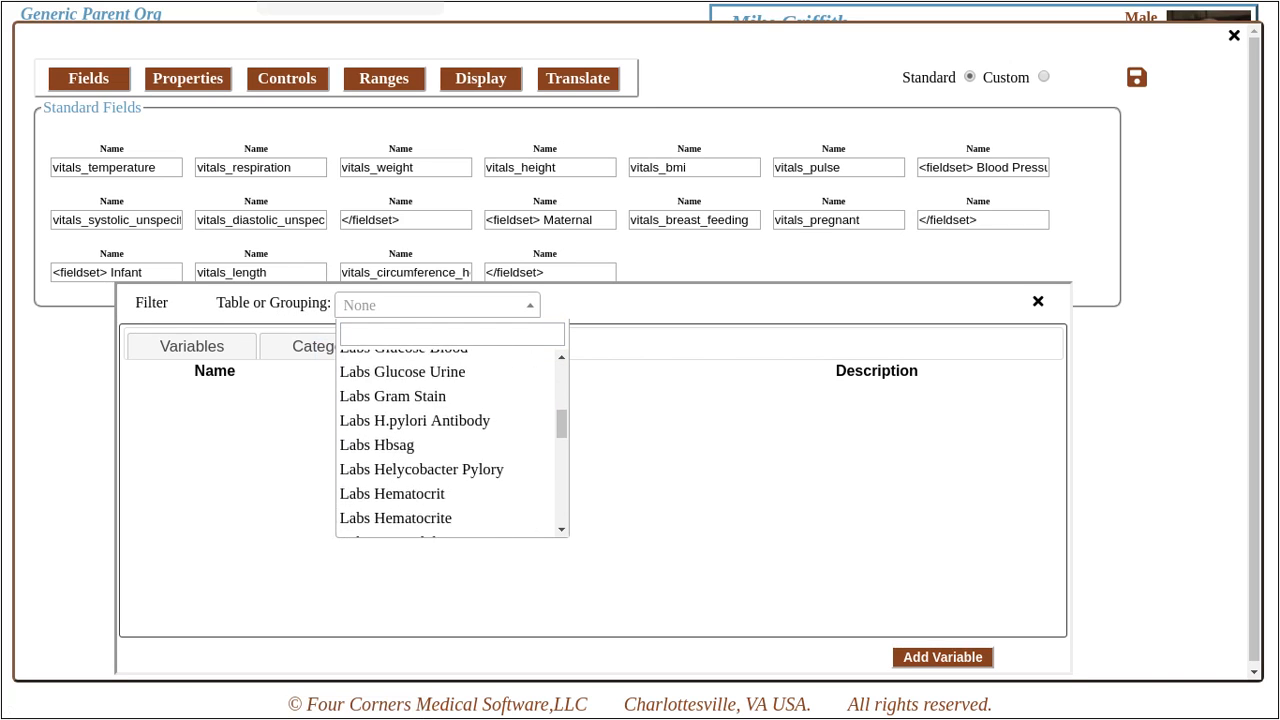
pyautogui.scroll(-15, 445, 451)
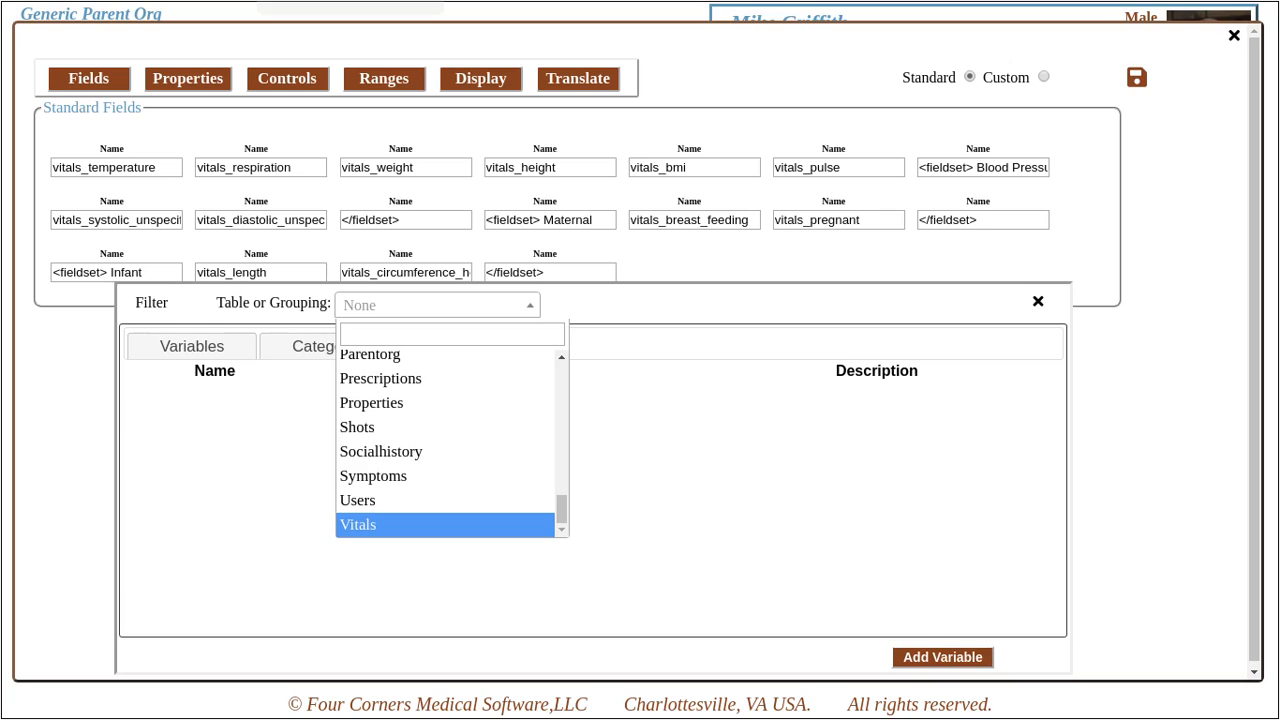
pyautogui.click(445, 524)
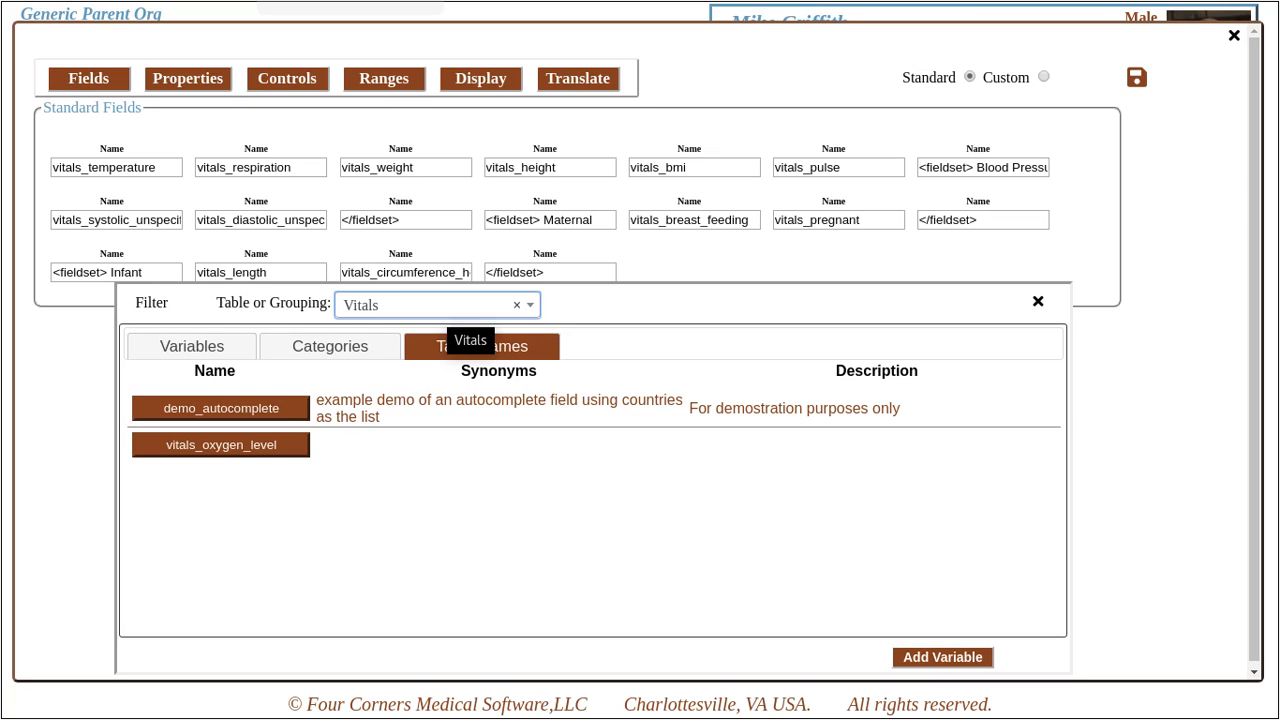
pyautogui.click(458, 306)
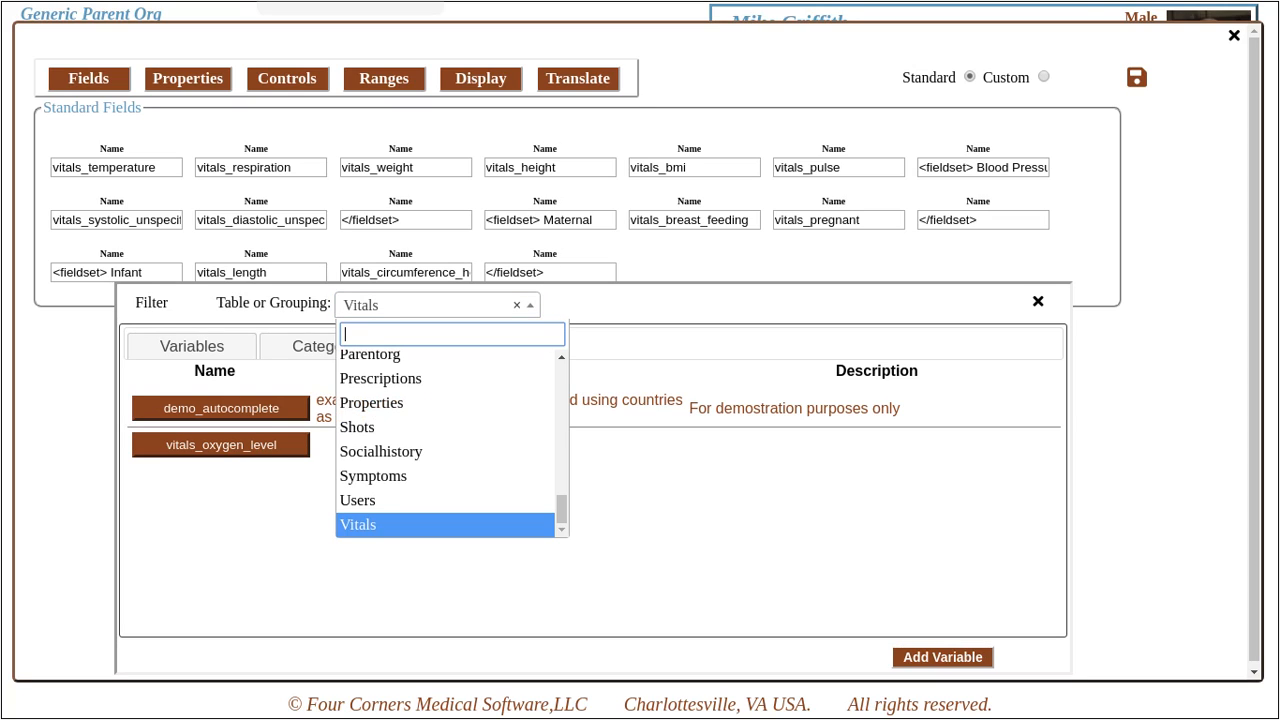
pyautogui.write('demo')
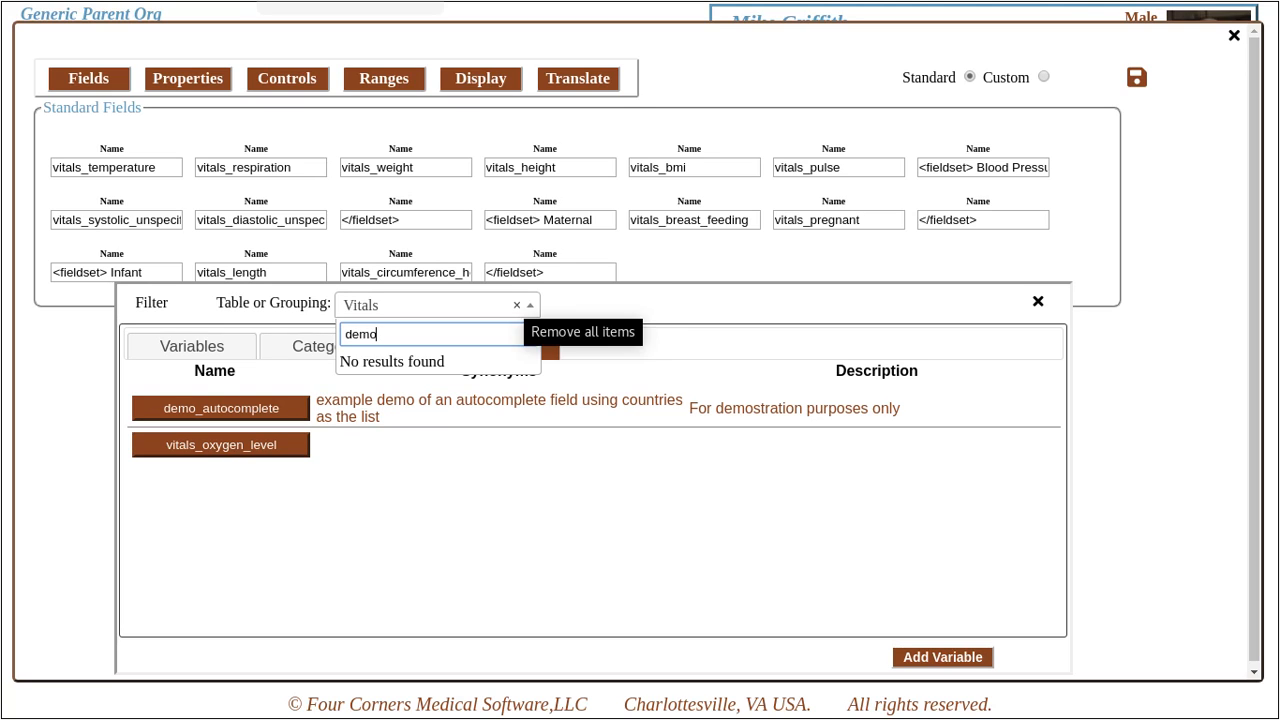
# - Filter to the Demo category and add demo_dropdown, demo_phone and demo_radio to the form
pyautogui.click(330, 346)
pyautogui.click(354, 305)
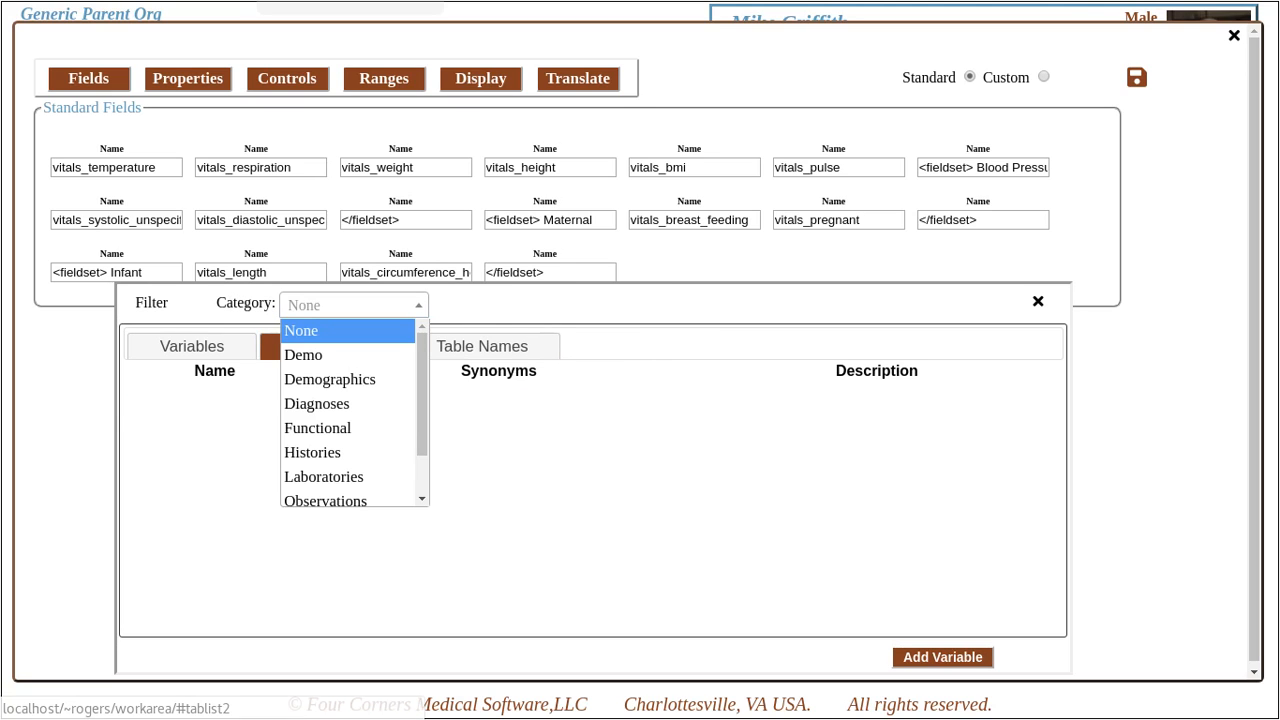
pyautogui.click(306, 355)
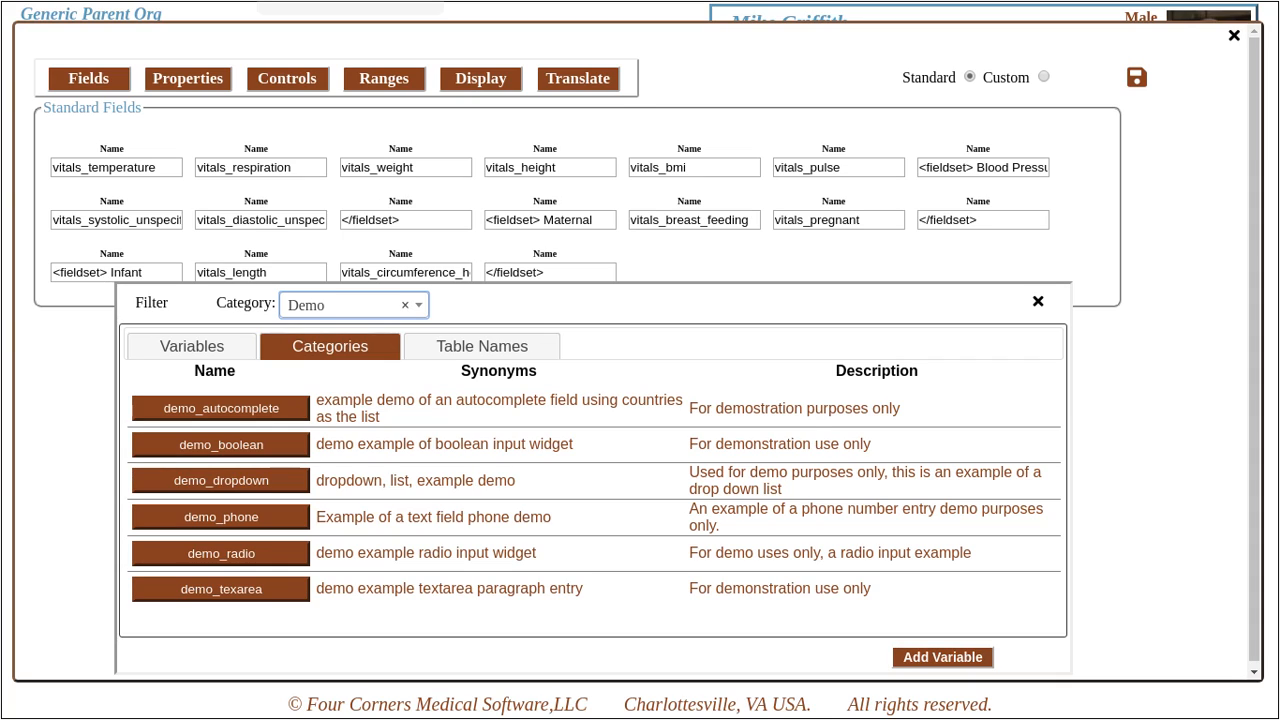
pyautogui.moveTo(221, 480); pyautogui.dragTo(700, 271)
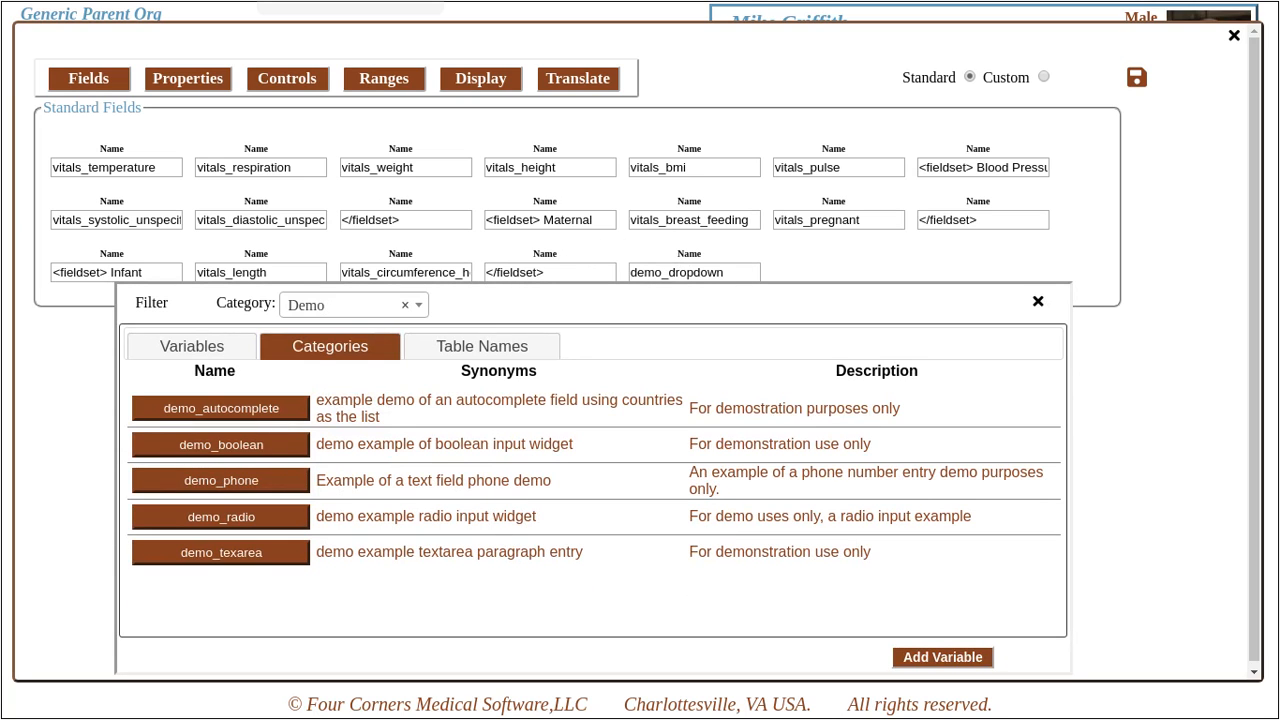
pyautogui.moveTo(221, 480); pyautogui.dragTo(860, 274)
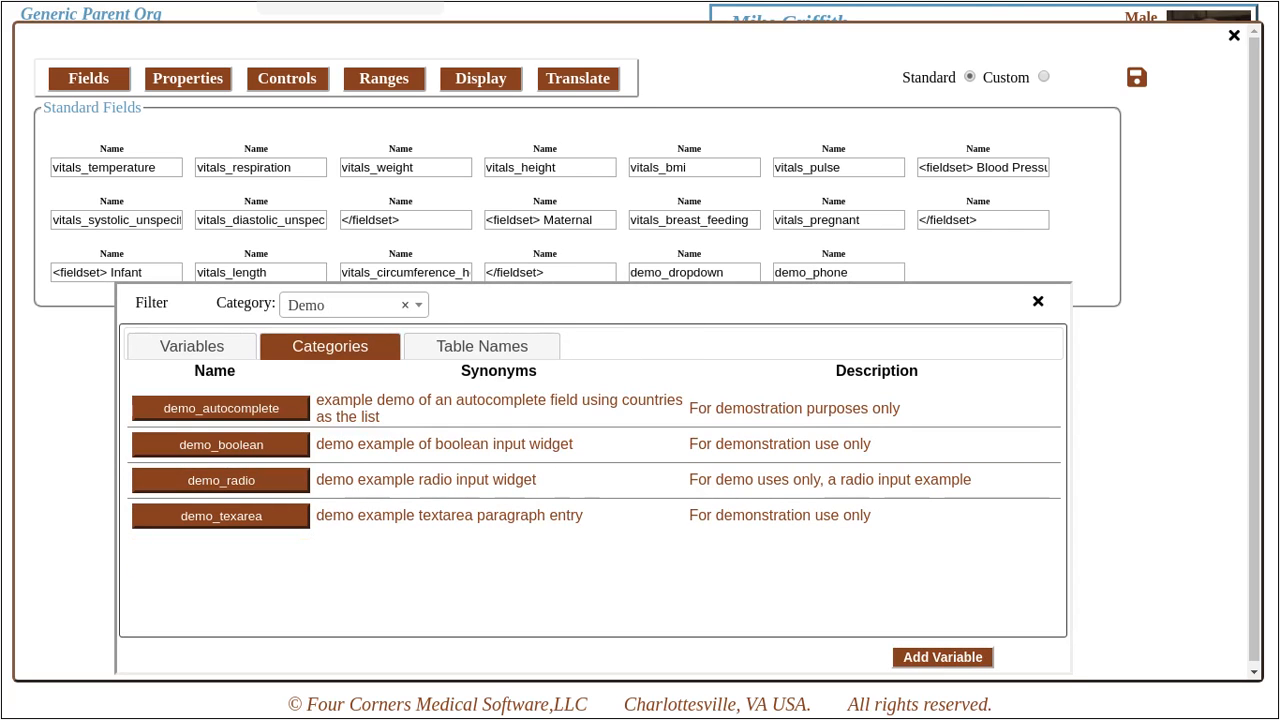
pyautogui.moveTo(221, 480); pyautogui.dragTo(963, 262)
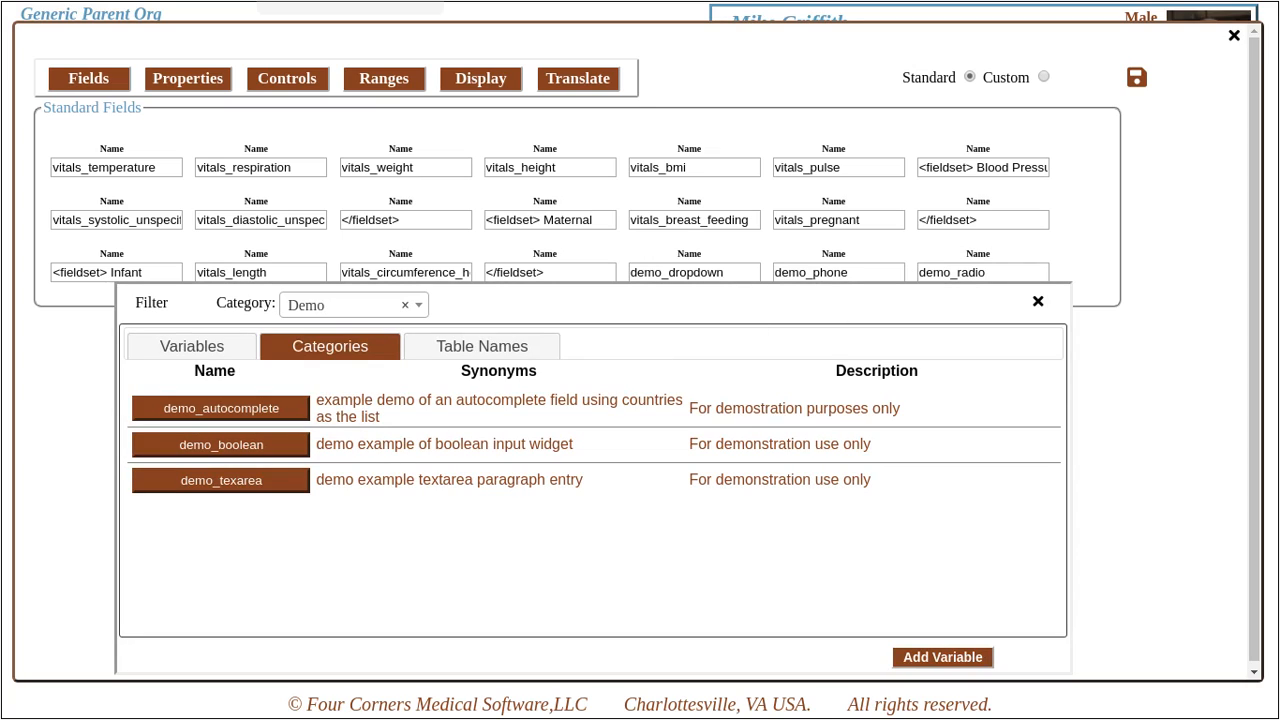
# - Close the variable filter and preview the Vitals form
pyautogui.click(1038, 301)
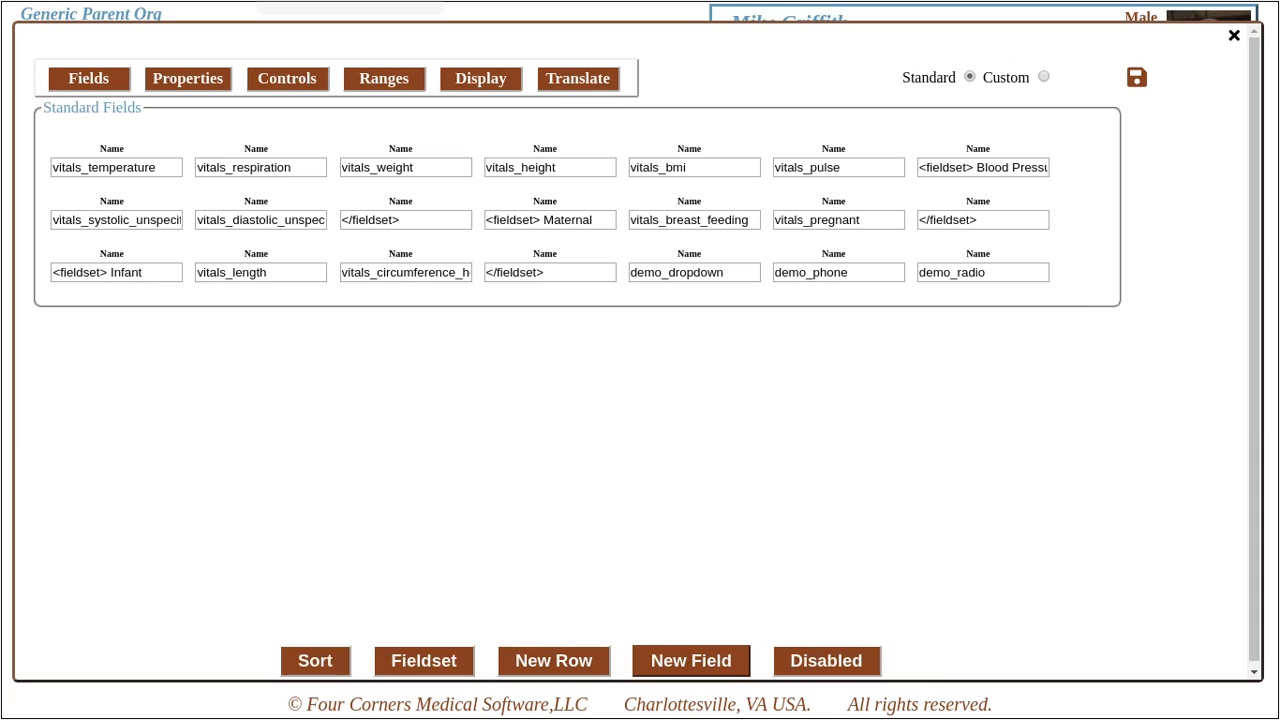
pyautogui.click(481, 78)
pyautogui.click(192, 178)
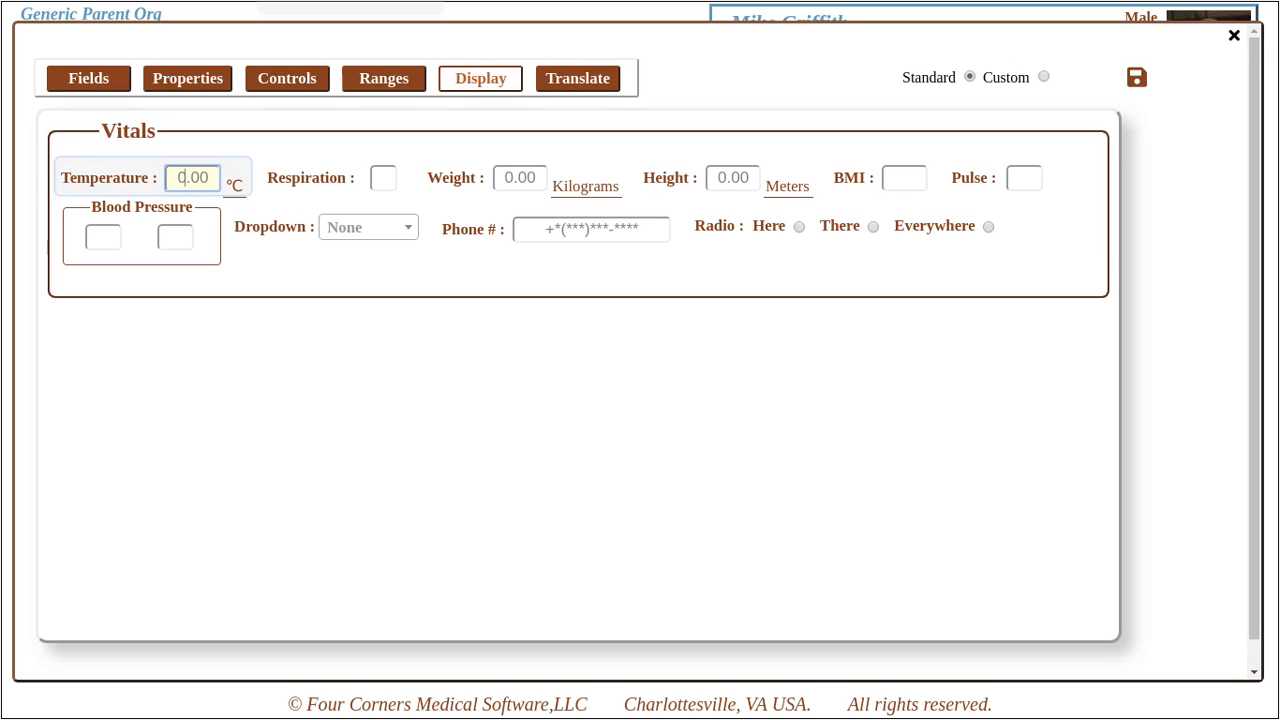
# - In the preview, set Dropdown to Yes and enter a Temperature of 37
pyautogui.click(369, 227)
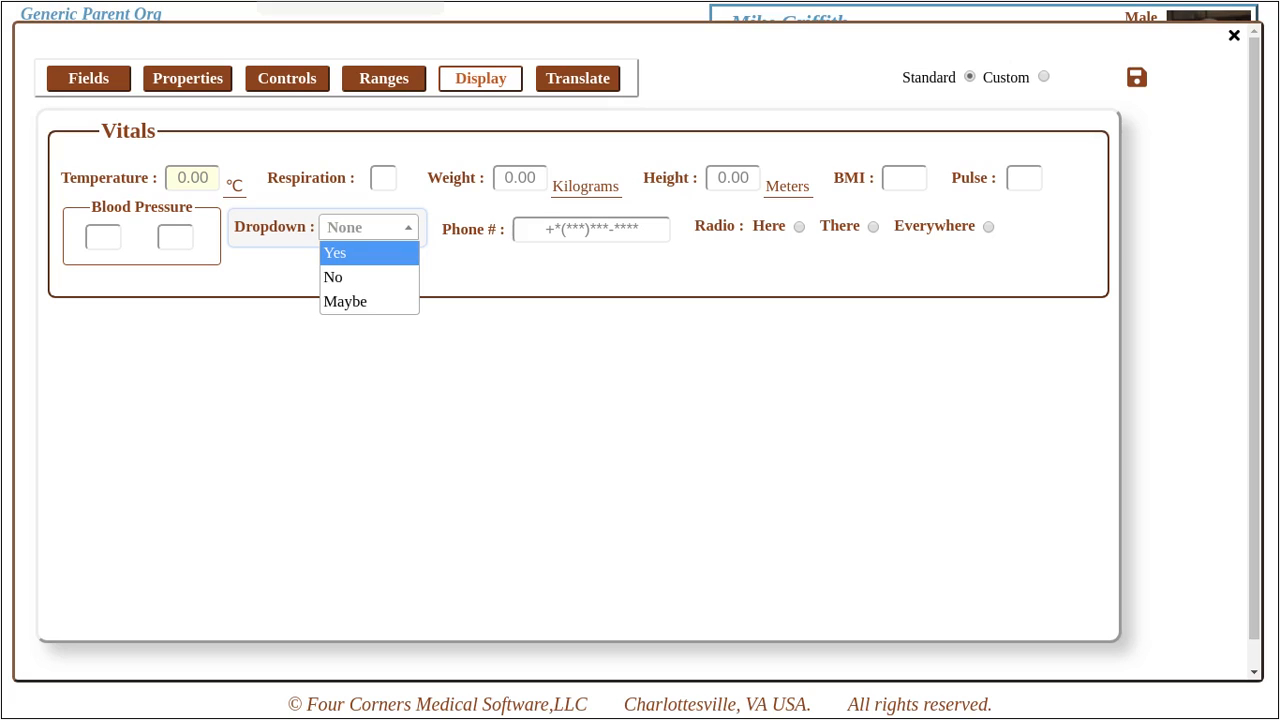
pyautogui.click(369, 253)
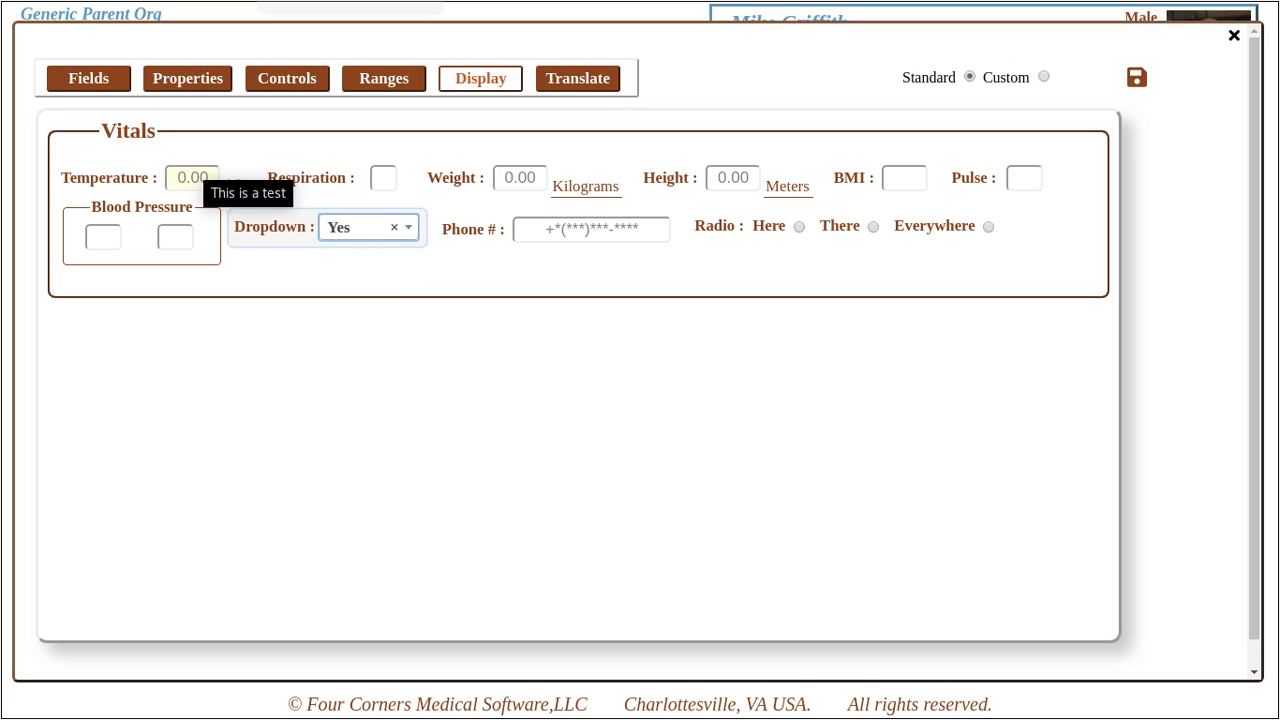
pyautogui.click(179, 178)
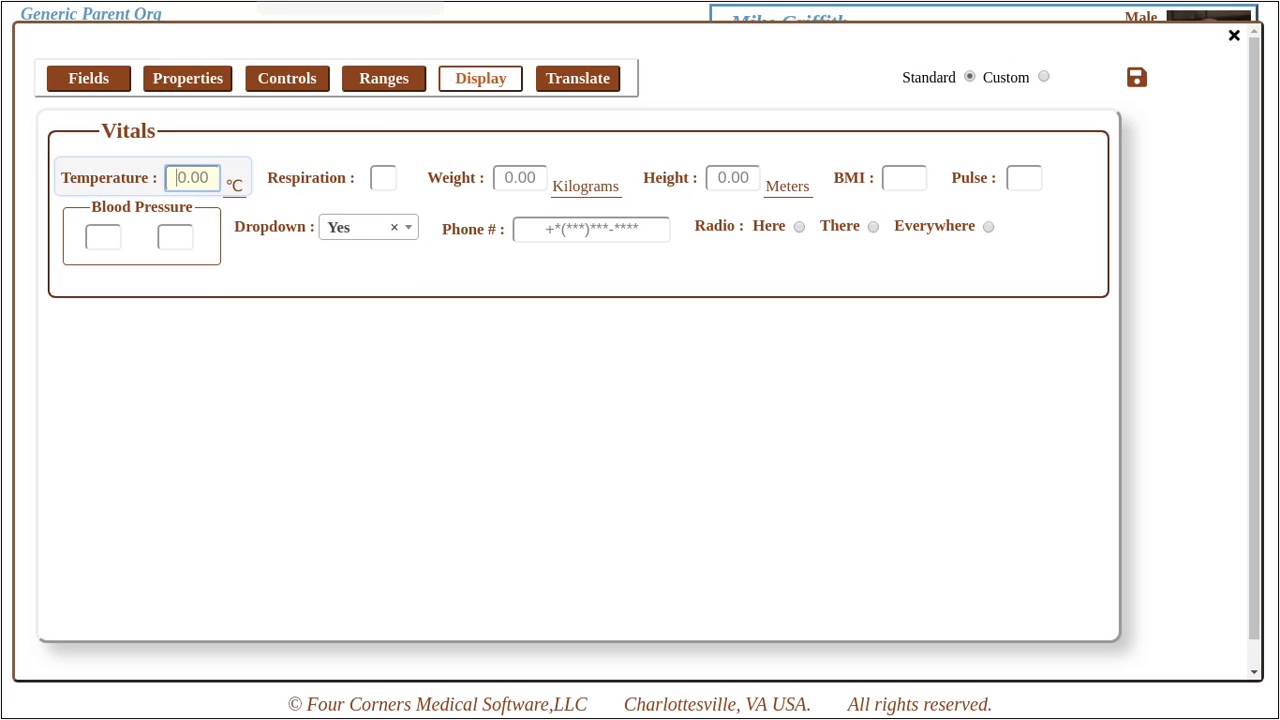
pyautogui.write('37')
pyautogui.press('Tab')
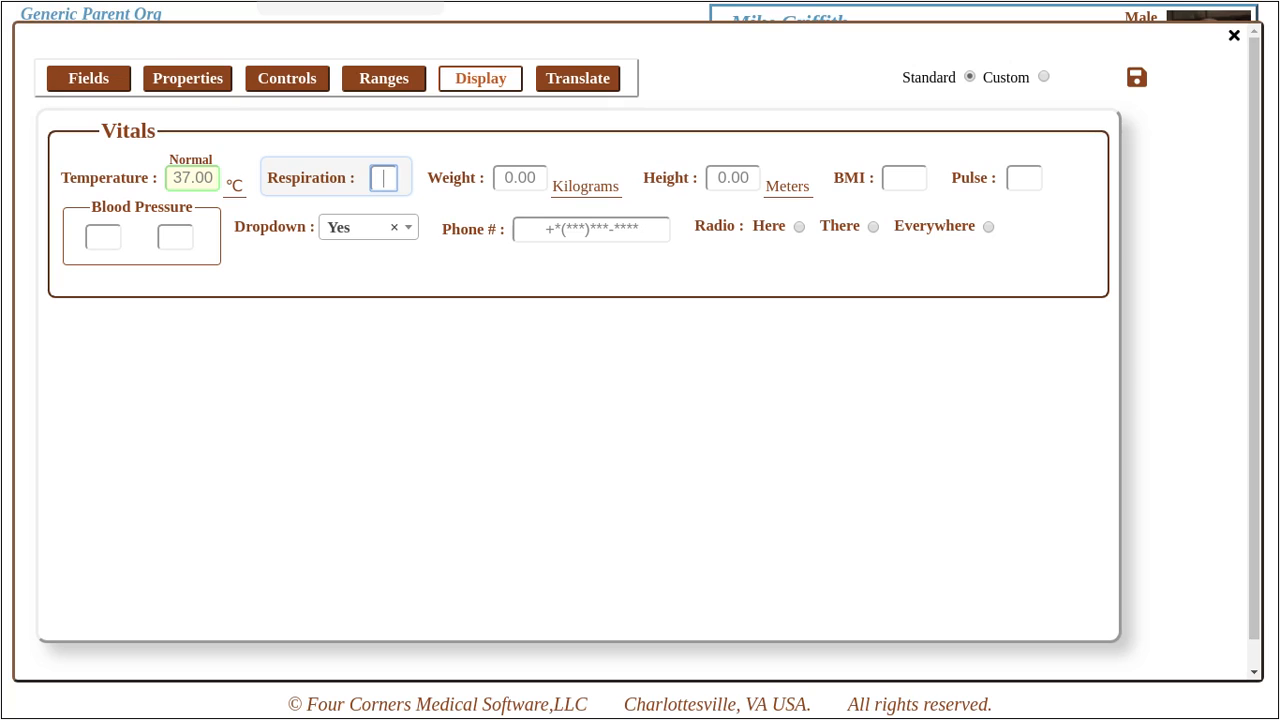
# - Test Phone # by entering a phone number, erasing it, then typing 502
pyautogui.click(590, 230)
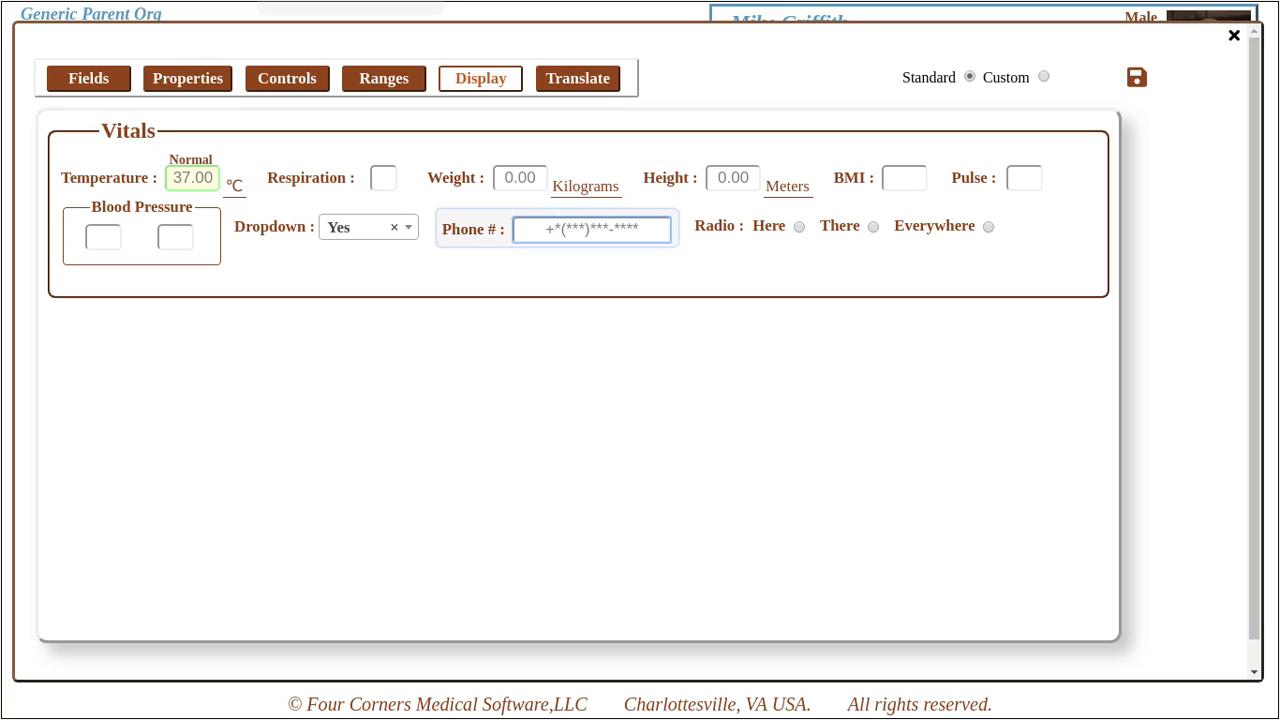
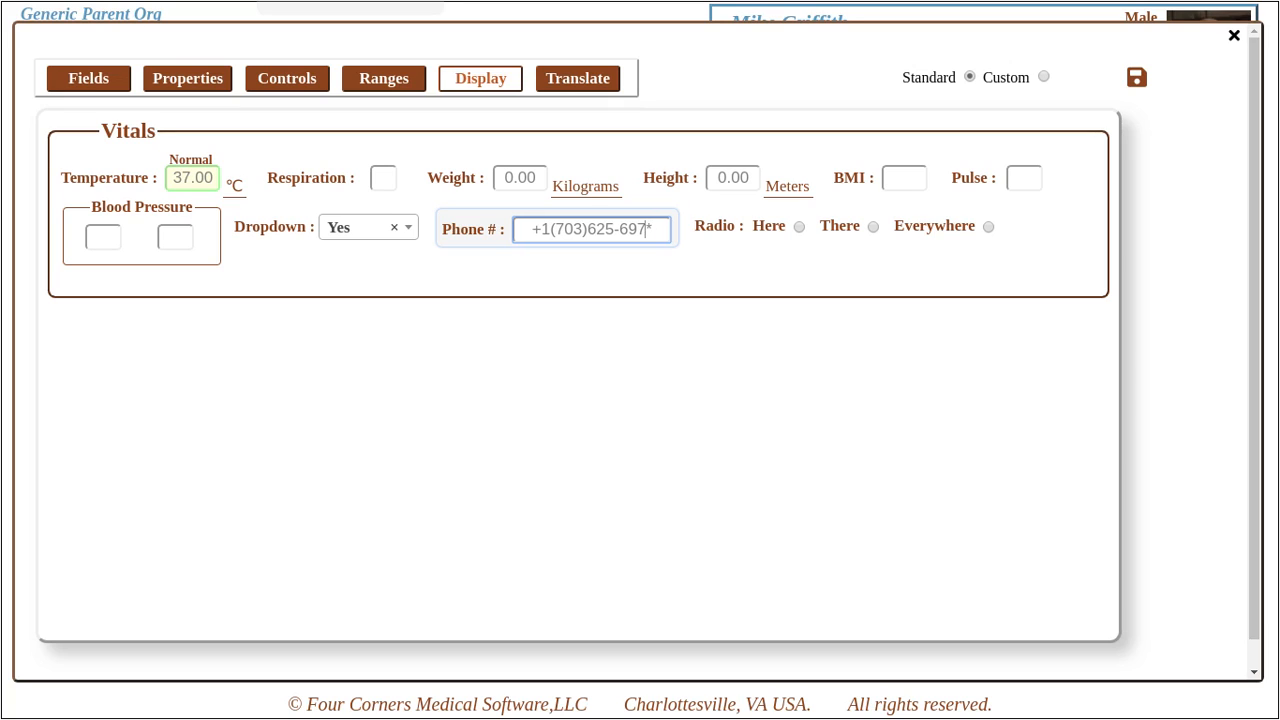
pyautogui.write('502-*-***-****')
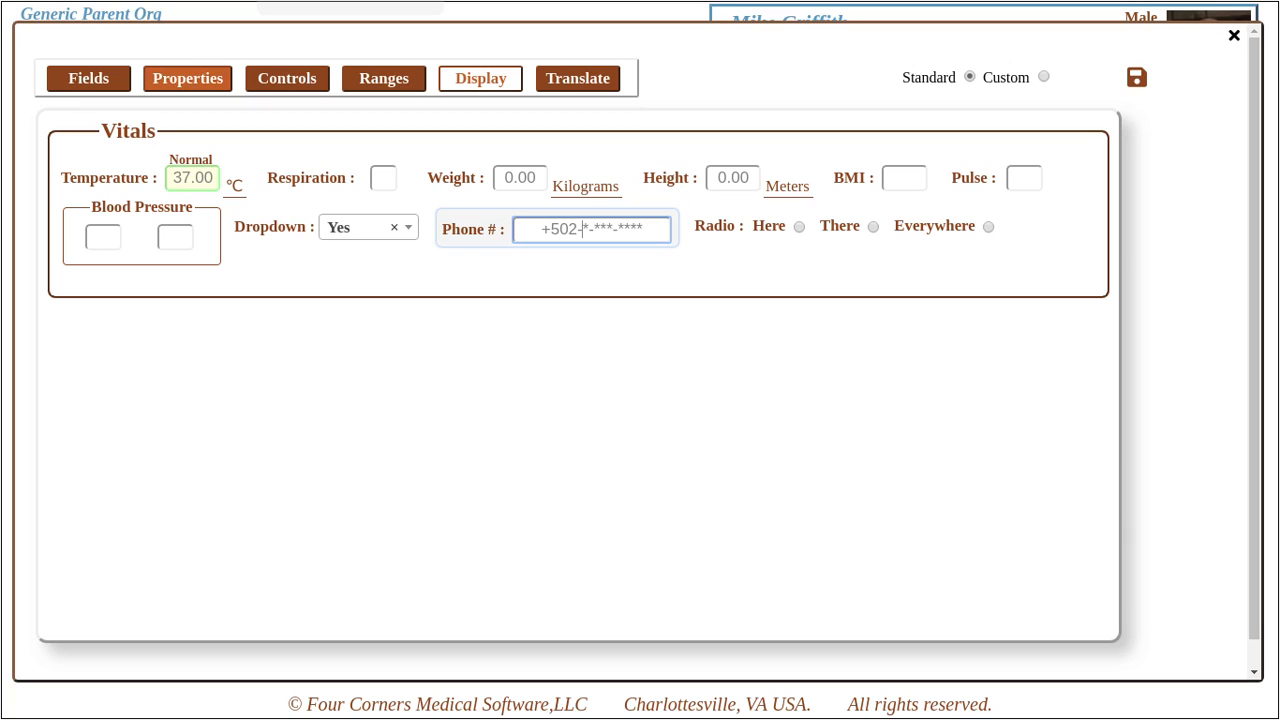
# - Review the Vitals form's Scope, Limit and Screen Label properties, then view its Controls
pyautogui.click(187, 78)
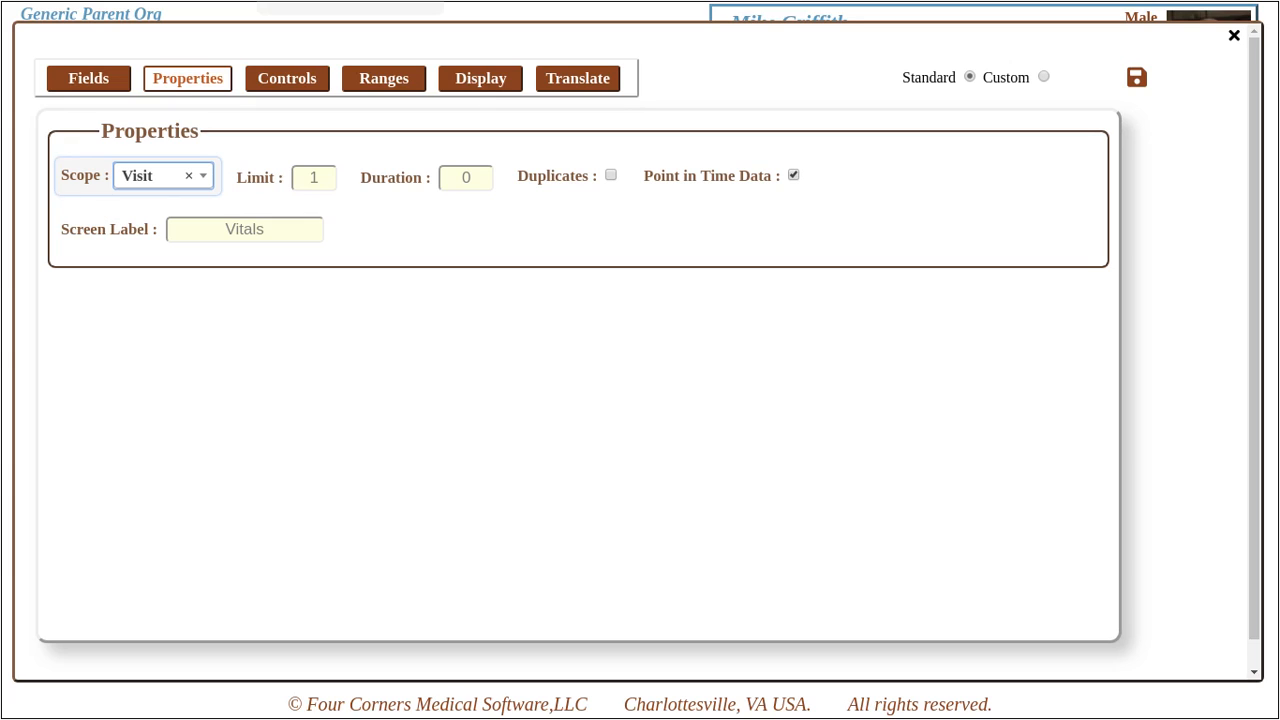
pyautogui.click(287, 78)
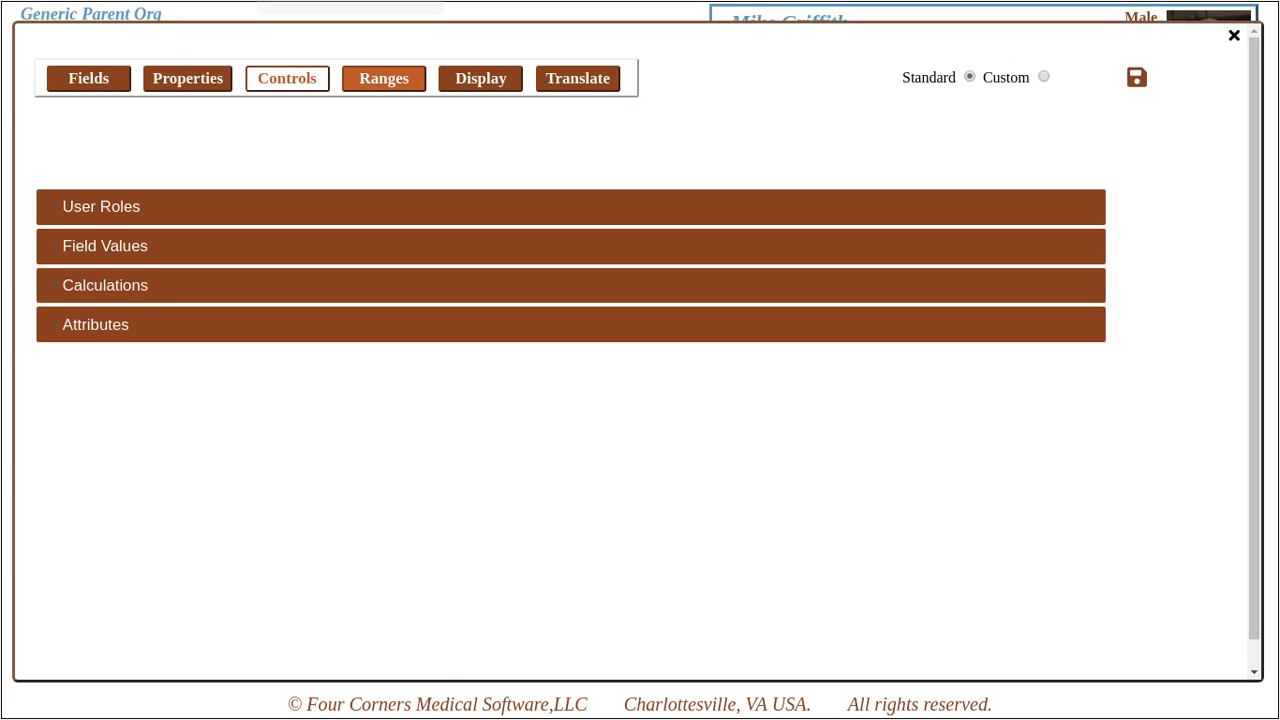
# - Look over the form's normal and abnormal Ranges table, then go back to the Display preview
pyautogui.click(384, 78)
pyautogui.click(287, 78)
pyautogui.click(384, 78)
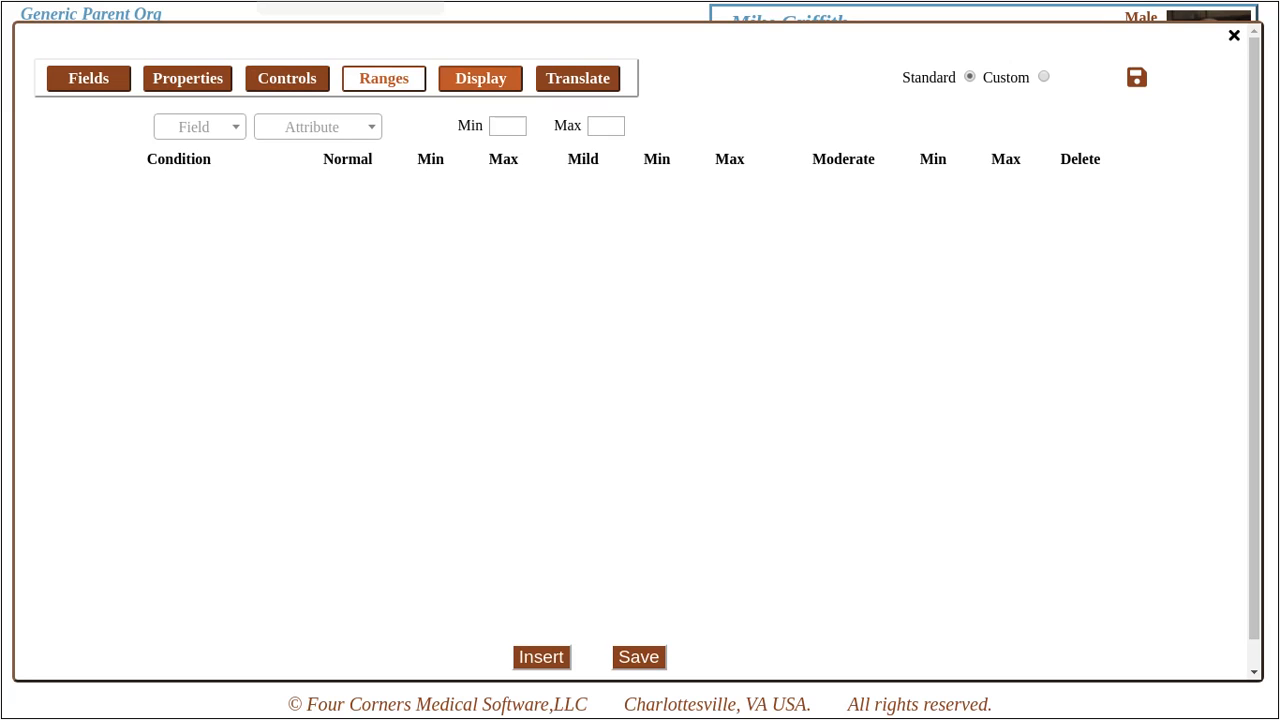
pyautogui.click(480, 78)
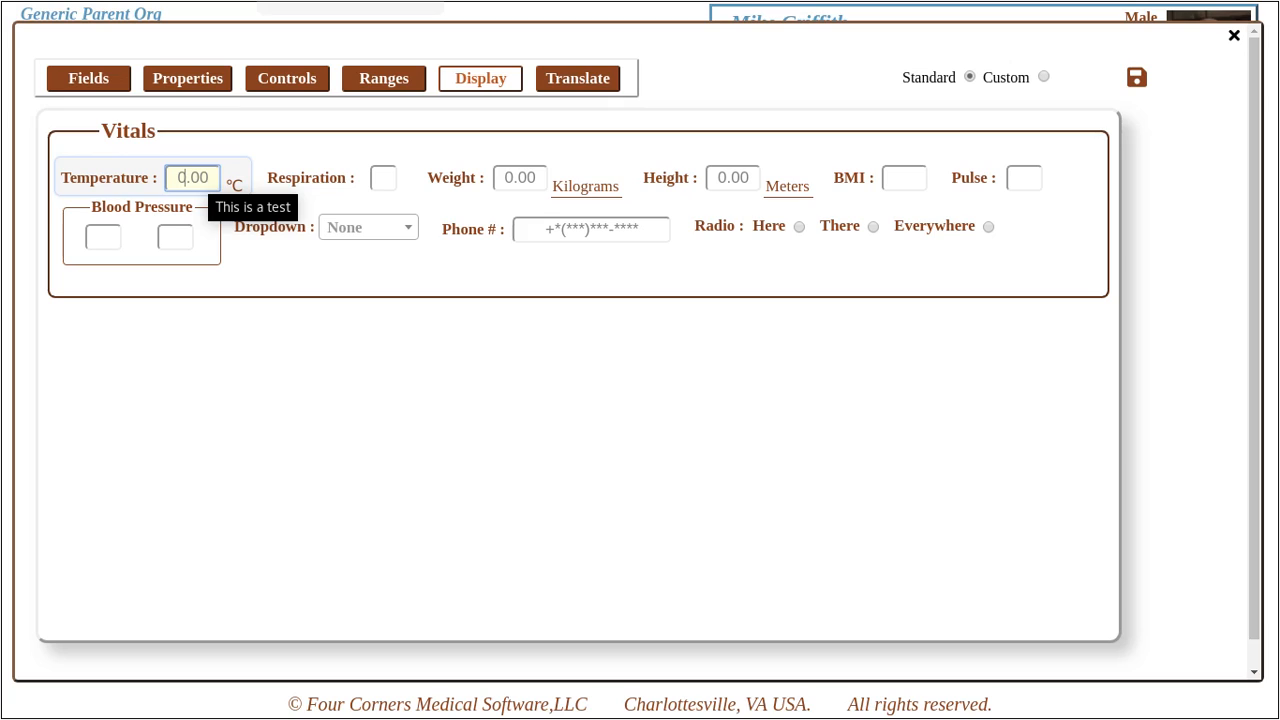
# - Re-enter Temperature 37 in the preview to confirm Normal, then view the Translate table
pyautogui.click(196, 178)
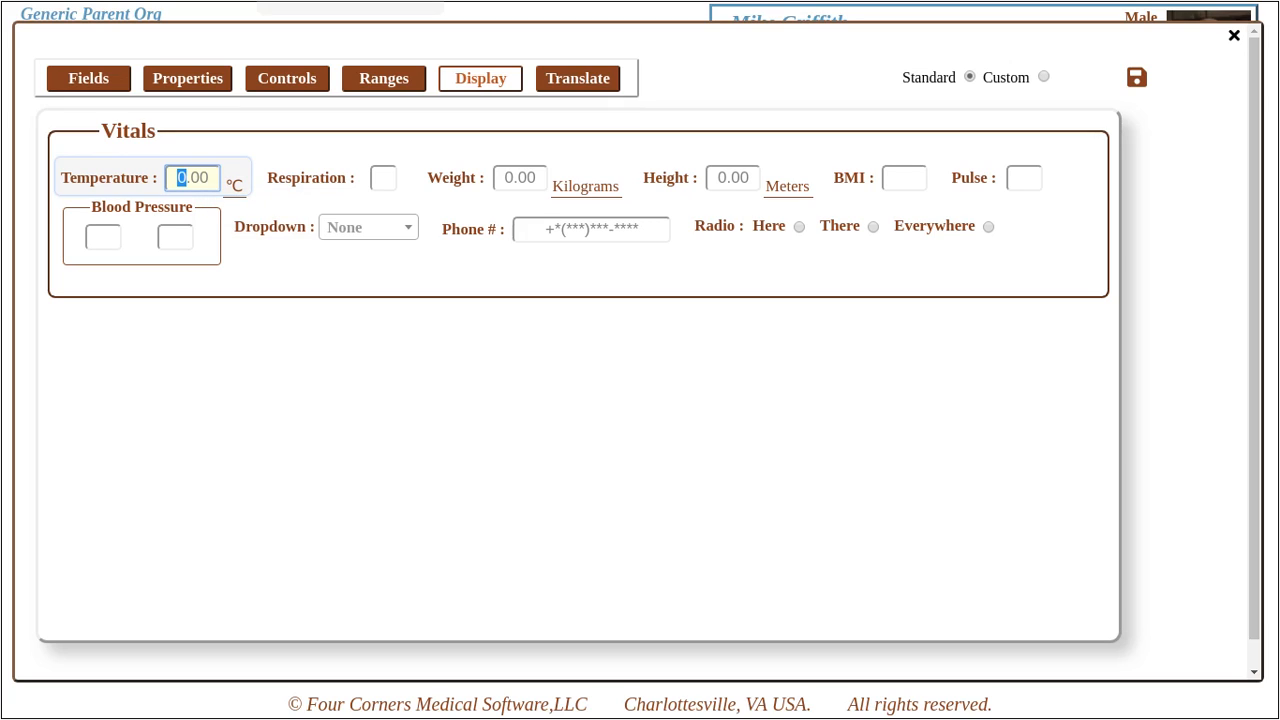
pyautogui.write('37')
pyautogui.click(384, 178)
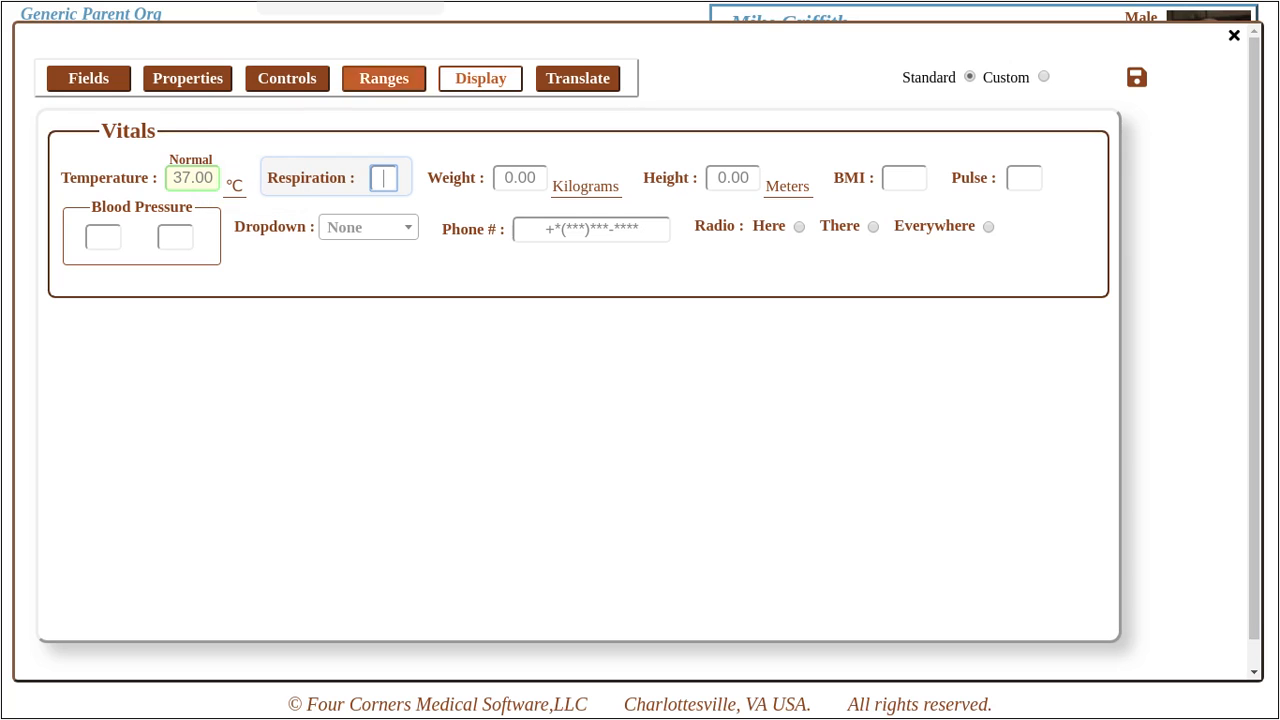
pyautogui.click(577, 78)
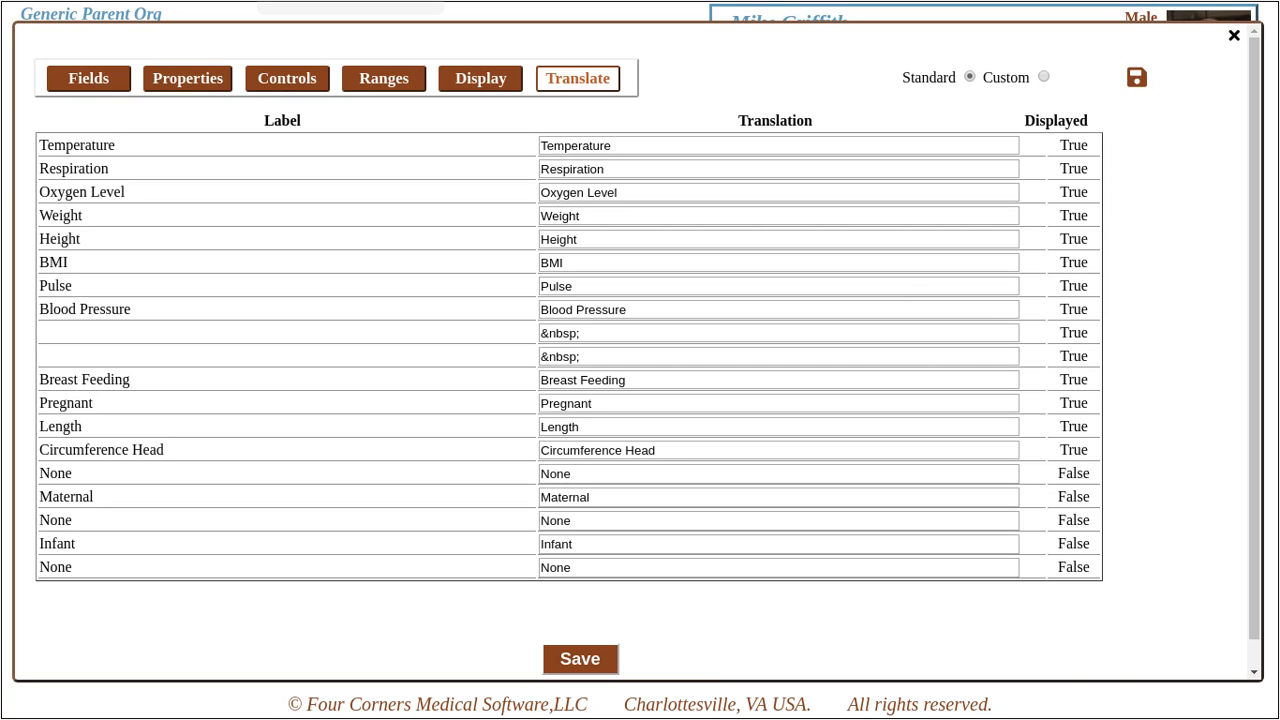
# - Close the form editor and open the admin context menu from the page header
pyautogui.click(1234, 36)
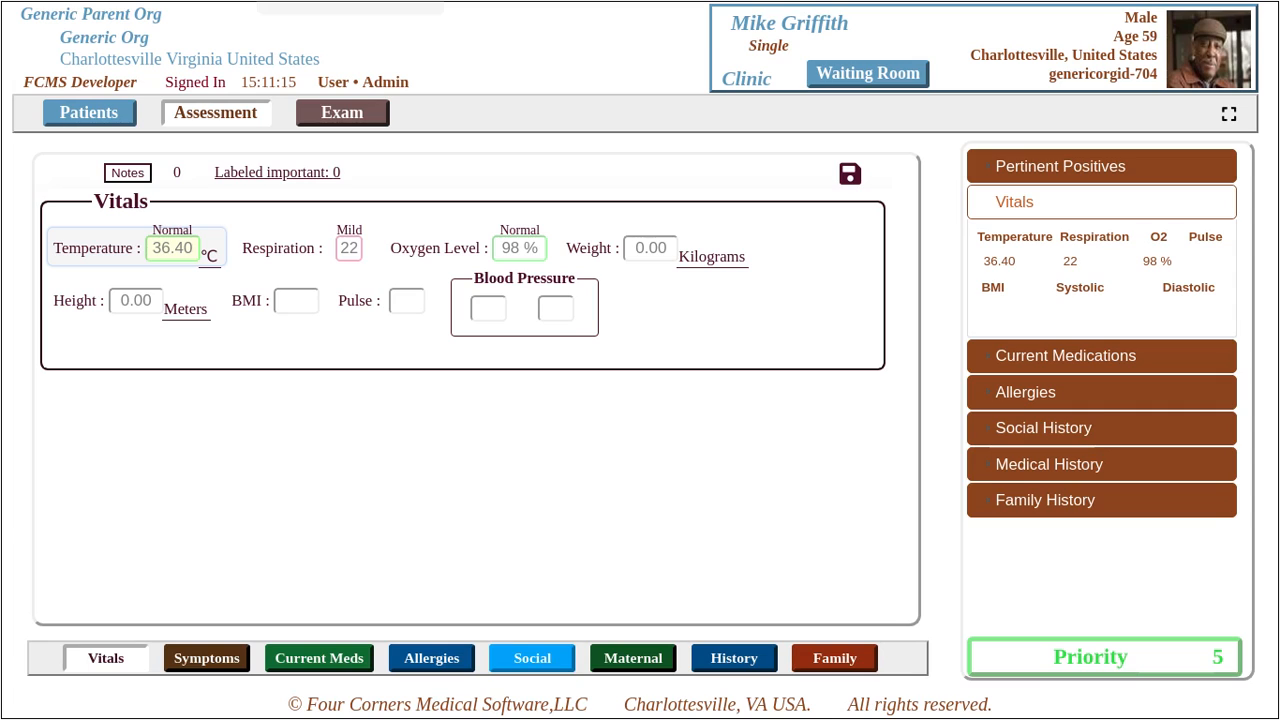
pyautogui.rightClick(497, 63)
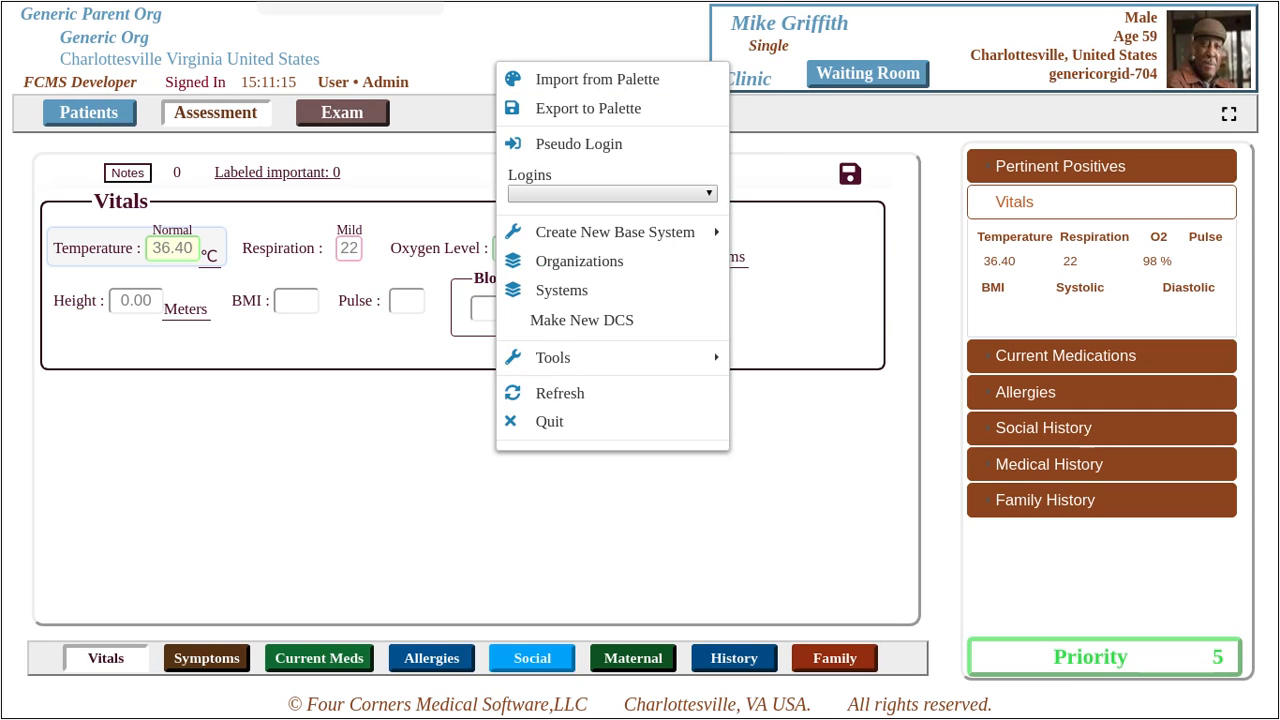
# - Append ',Social Worker' to the Clinic system's User Roles and close its settings
pyautogui.moveTo(600, 232)
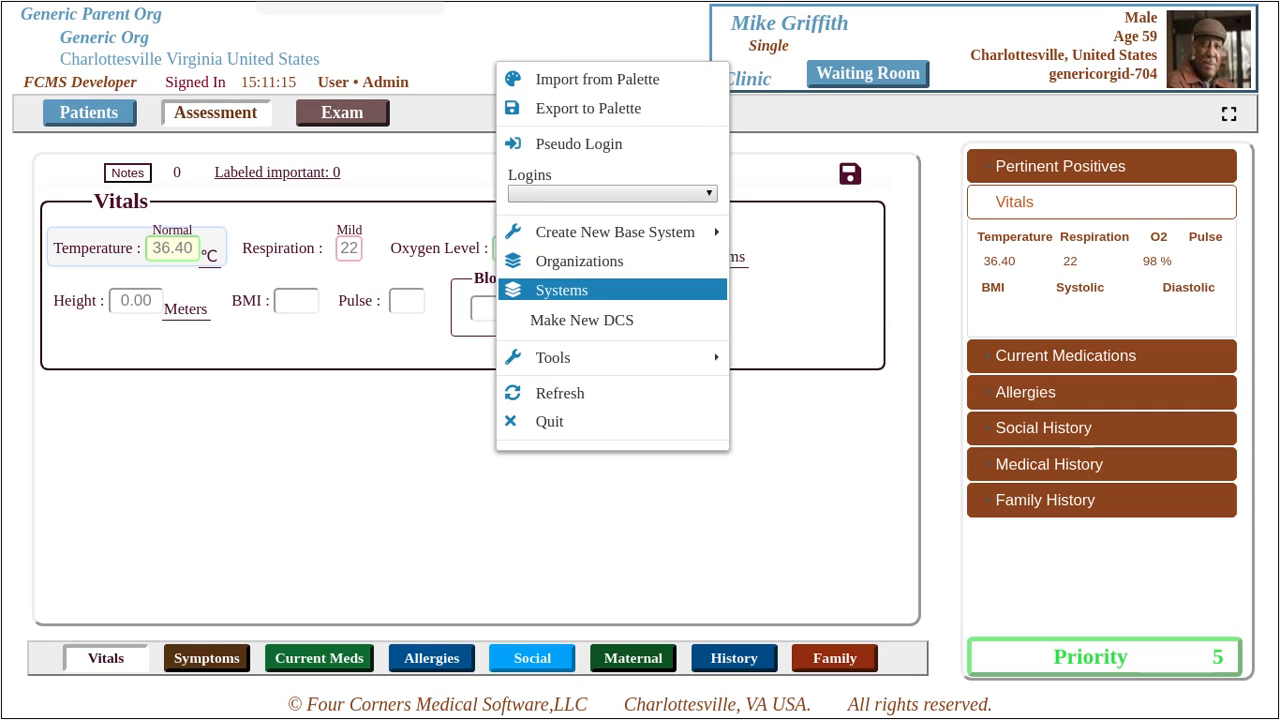
pyautogui.click(560, 290)
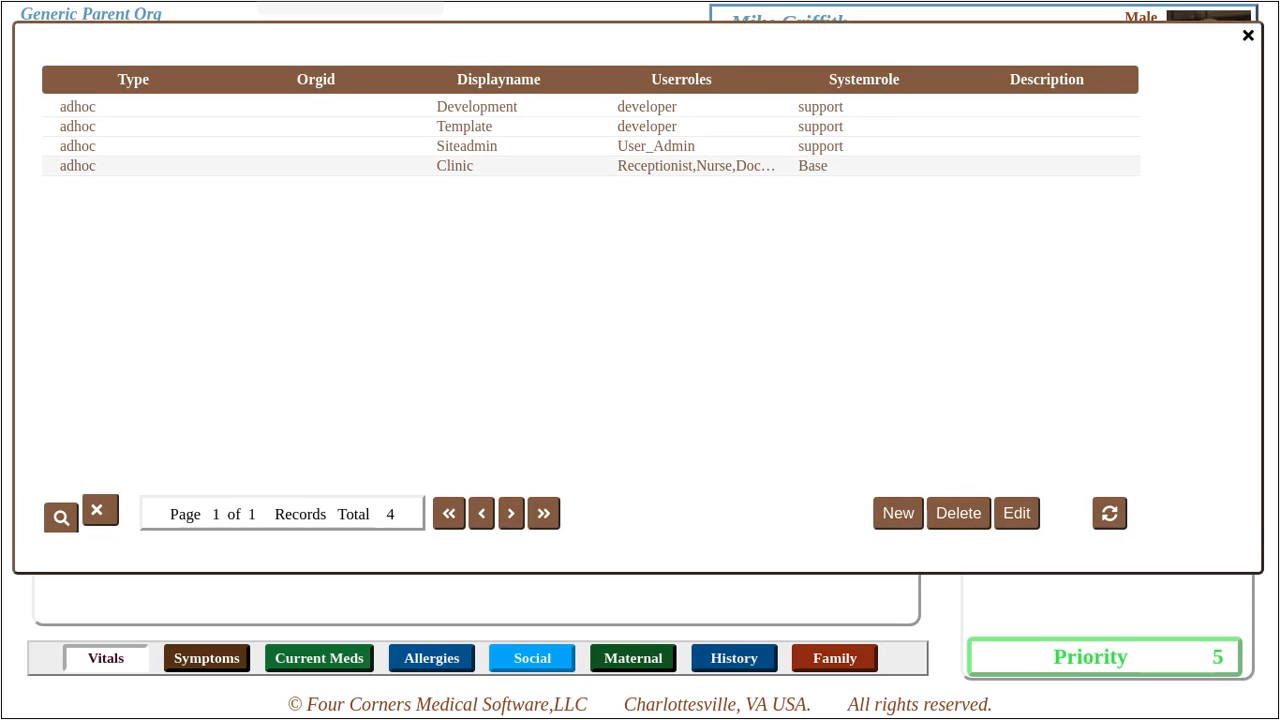
pyautogui.click(455, 165)
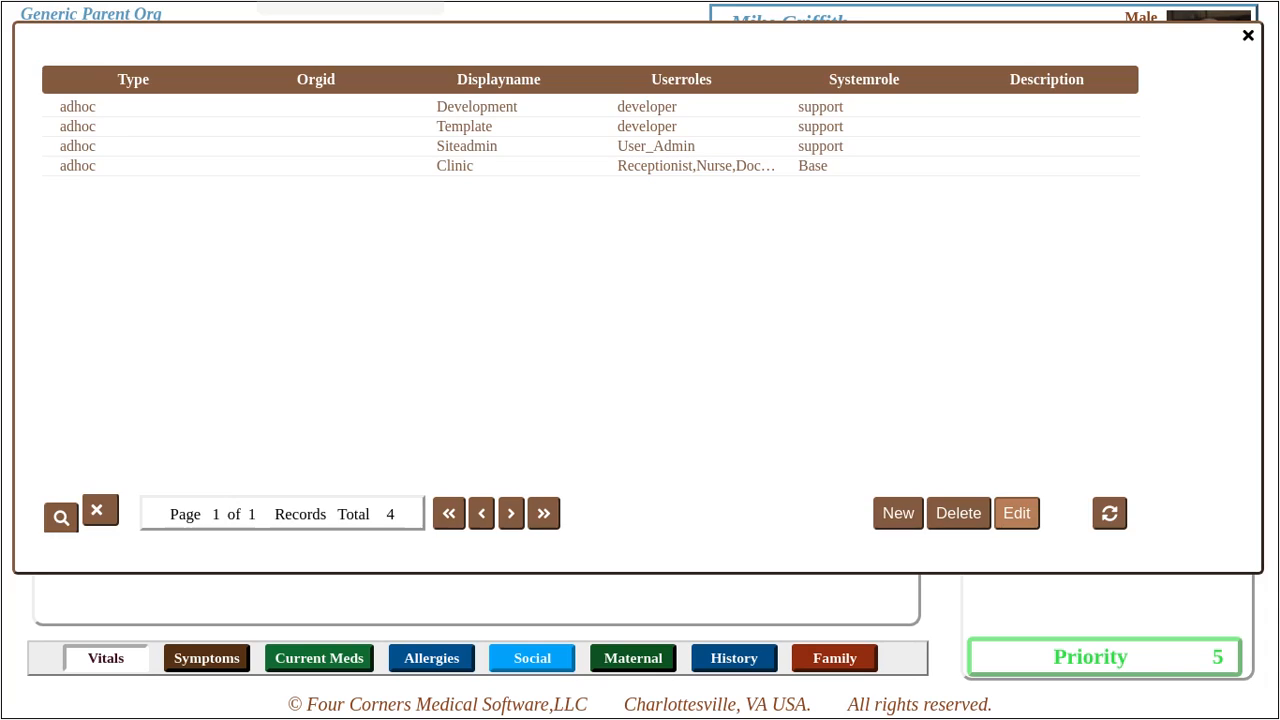
pyautogui.click(1016, 513)
pyautogui.click(906, 141)
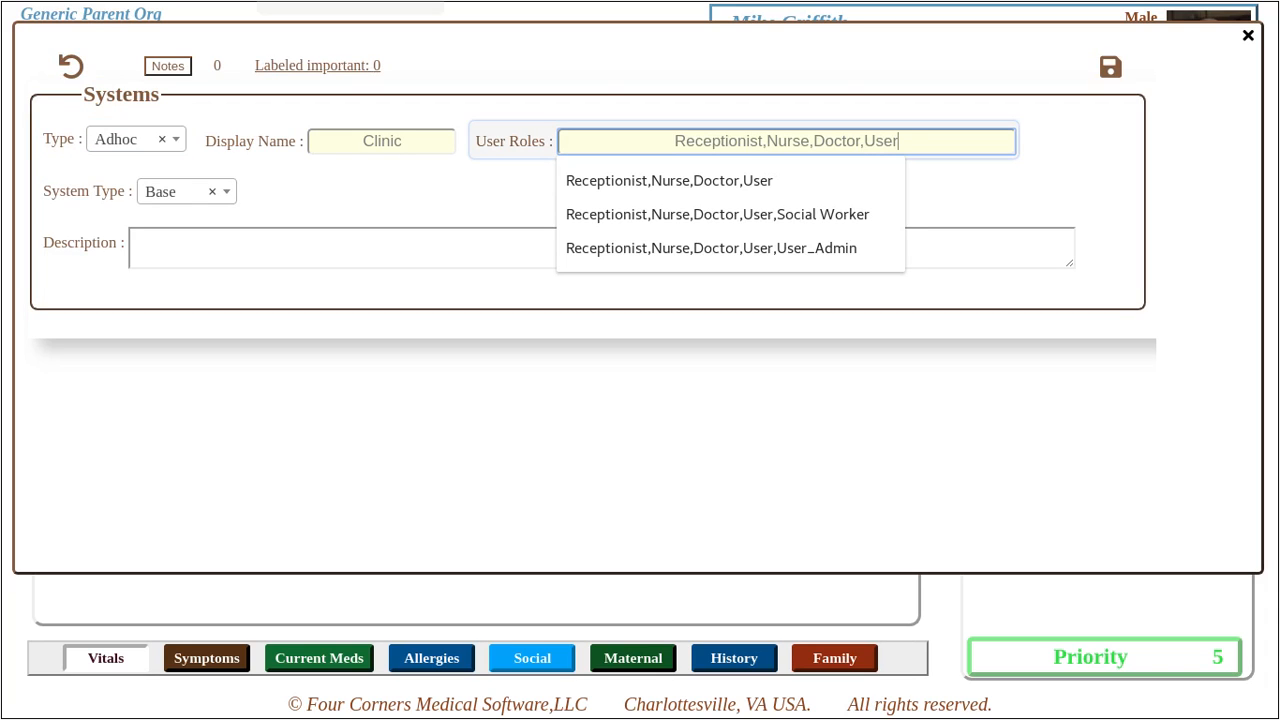
pyautogui.write(',')
pyautogui.write('So')
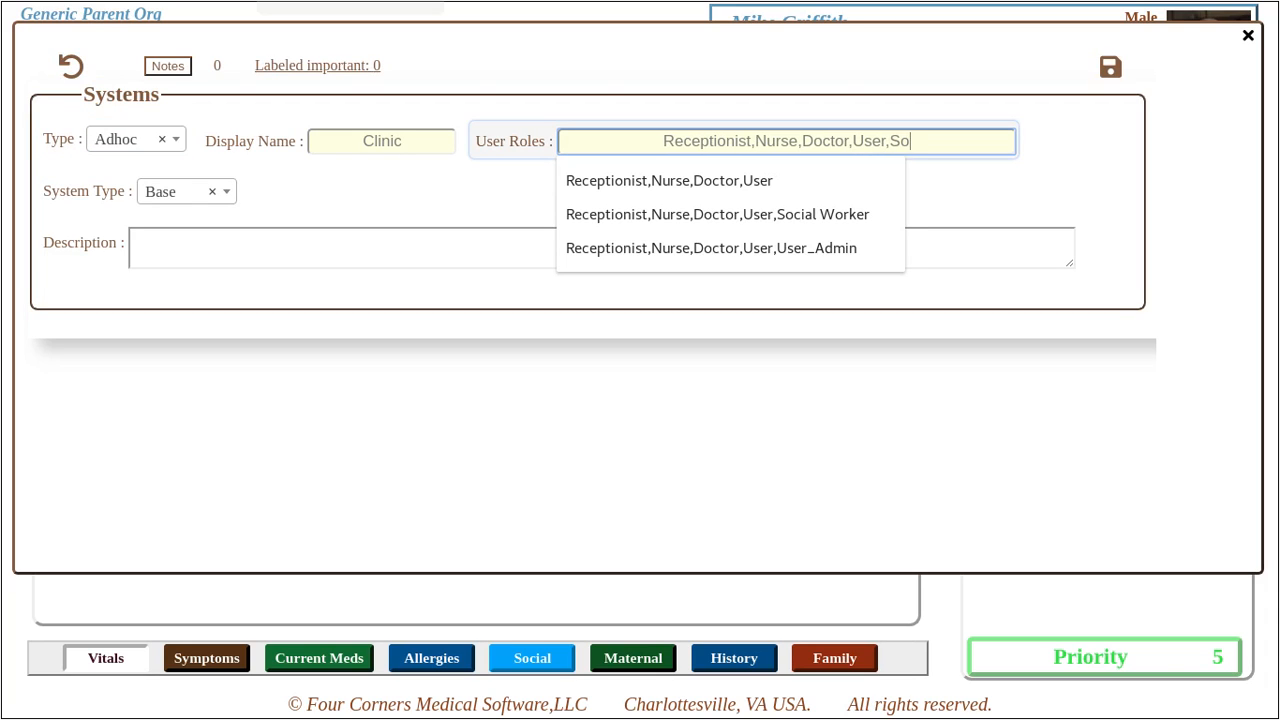
pyautogui.write('cial Worker')
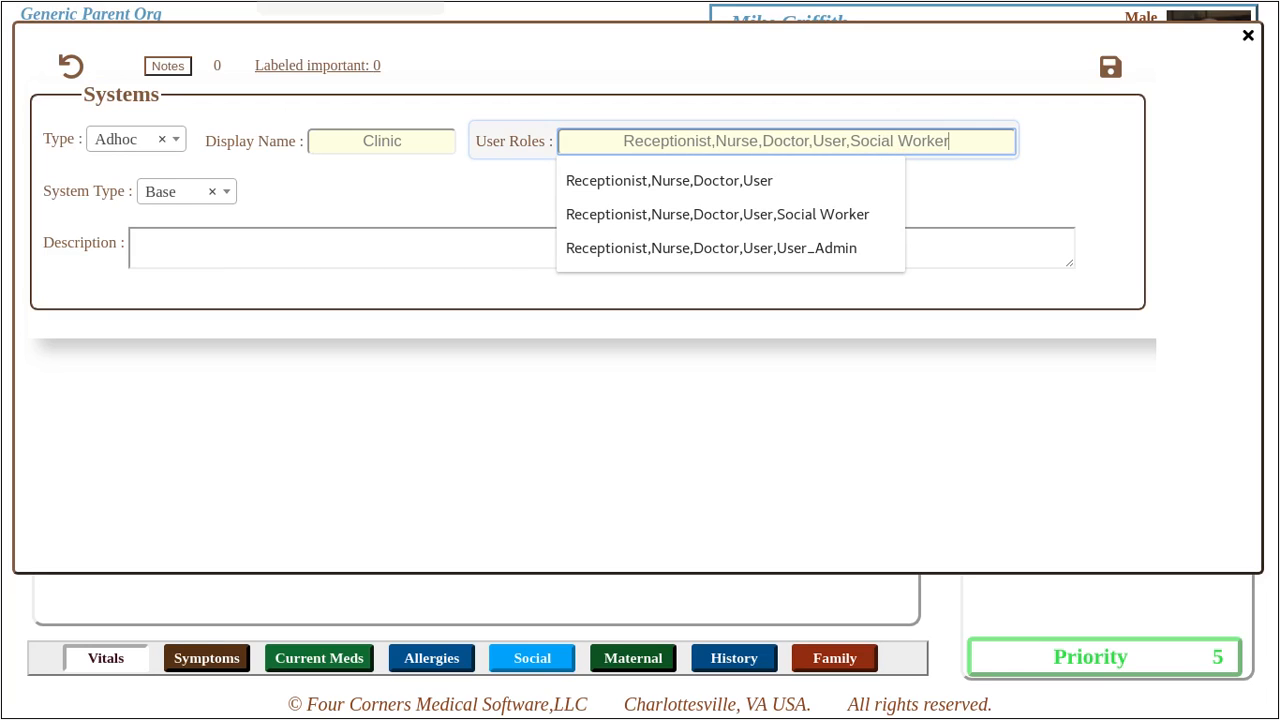
pyautogui.press('Tab')
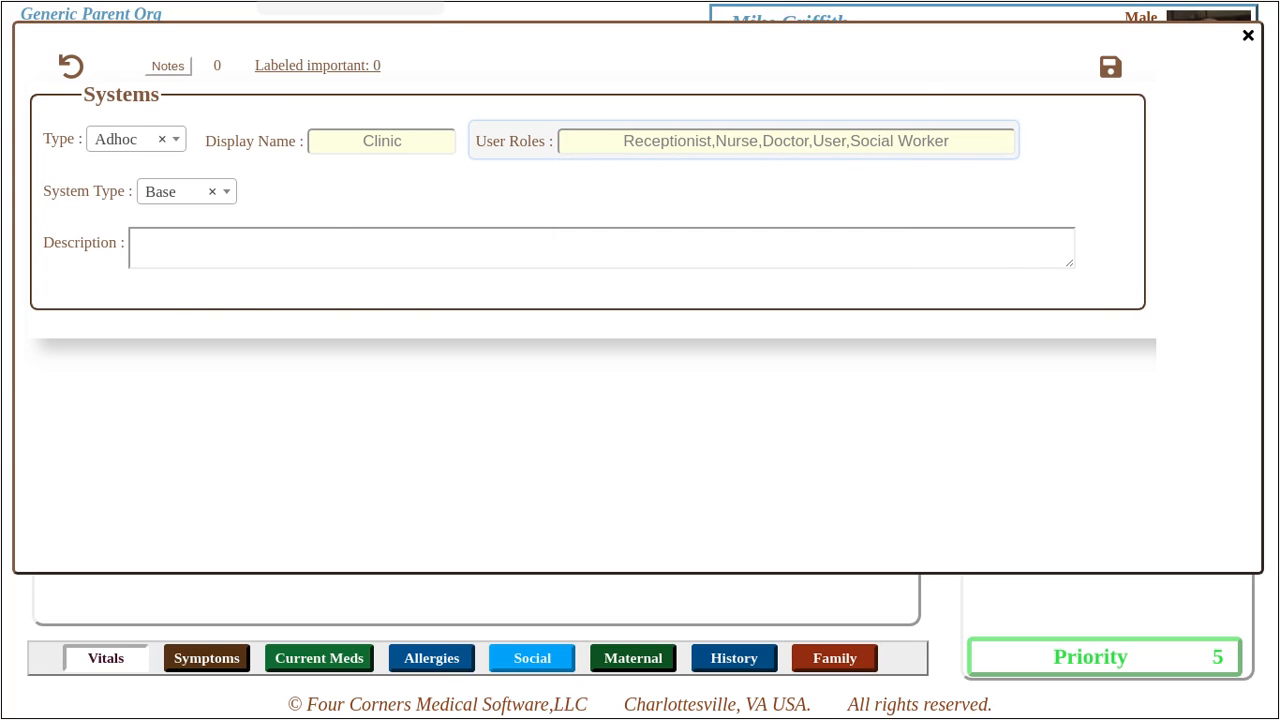
pyautogui.press('Escape')
# - In the Menu Editor, add a new main-menu item titled 'Social Worker'
pyautogui.rightClick(575, 120)
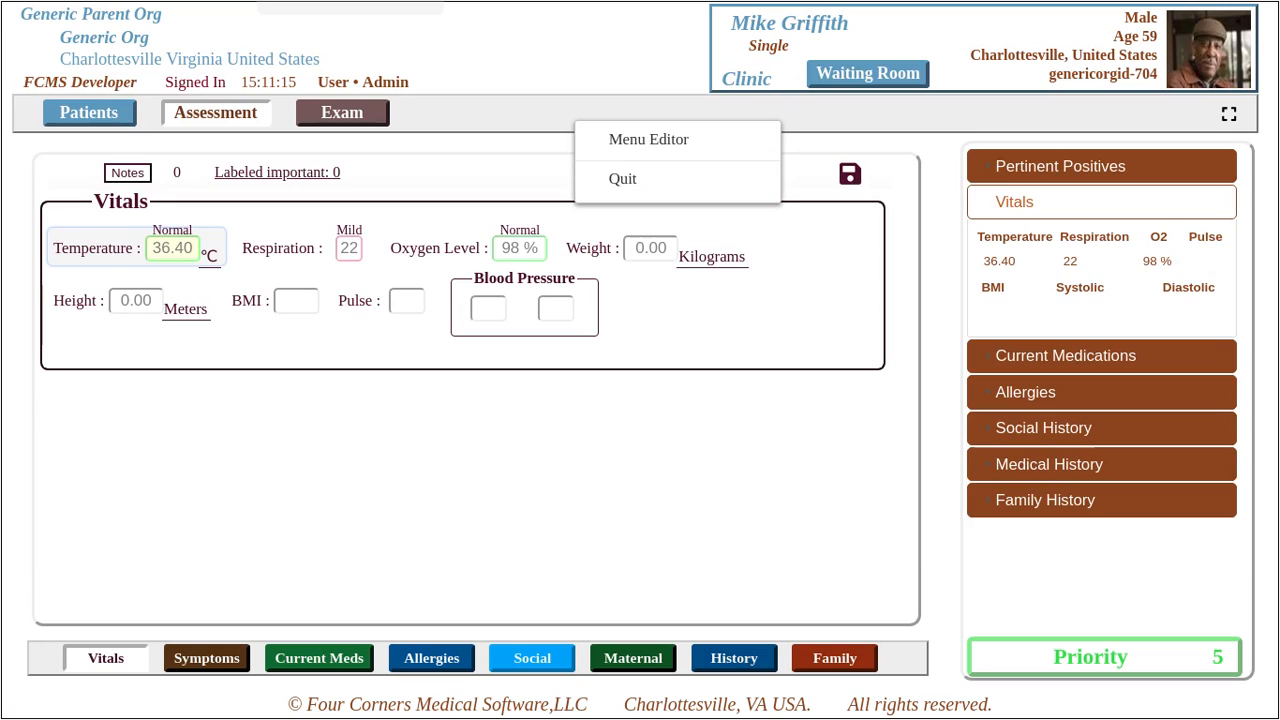
pyautogui.click(648, 139)
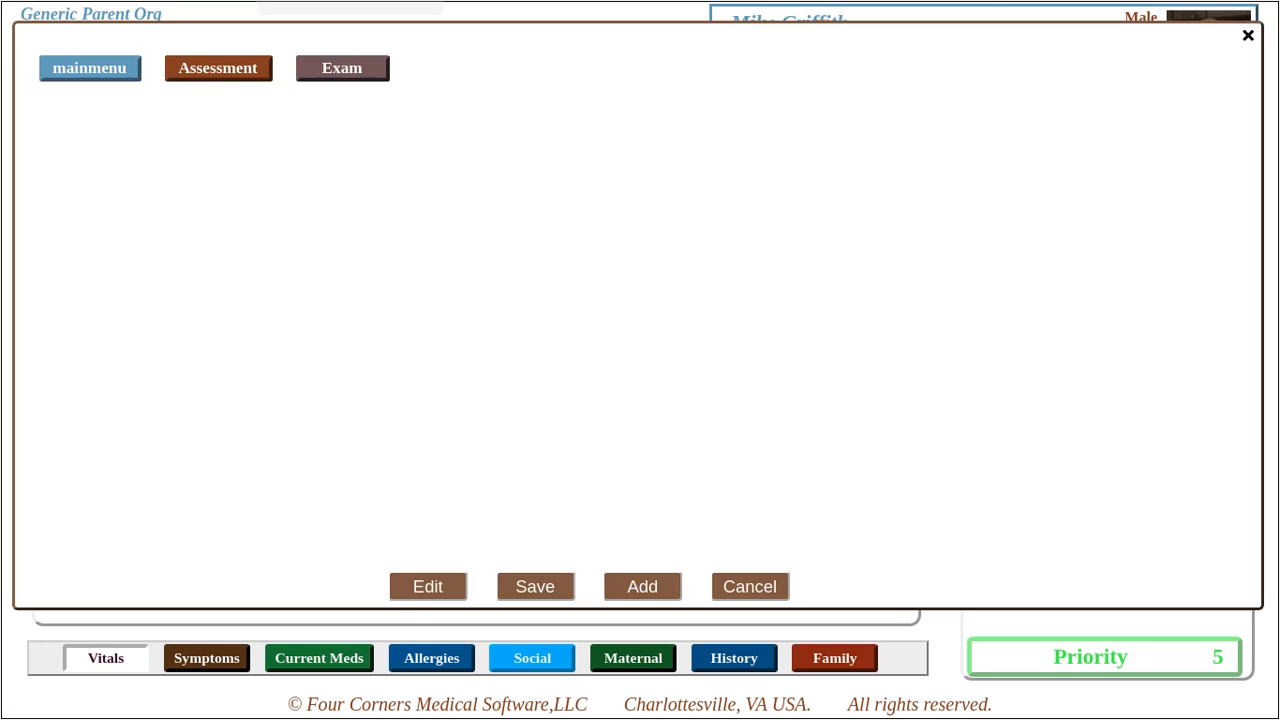
pyautogui.click(642, 586)
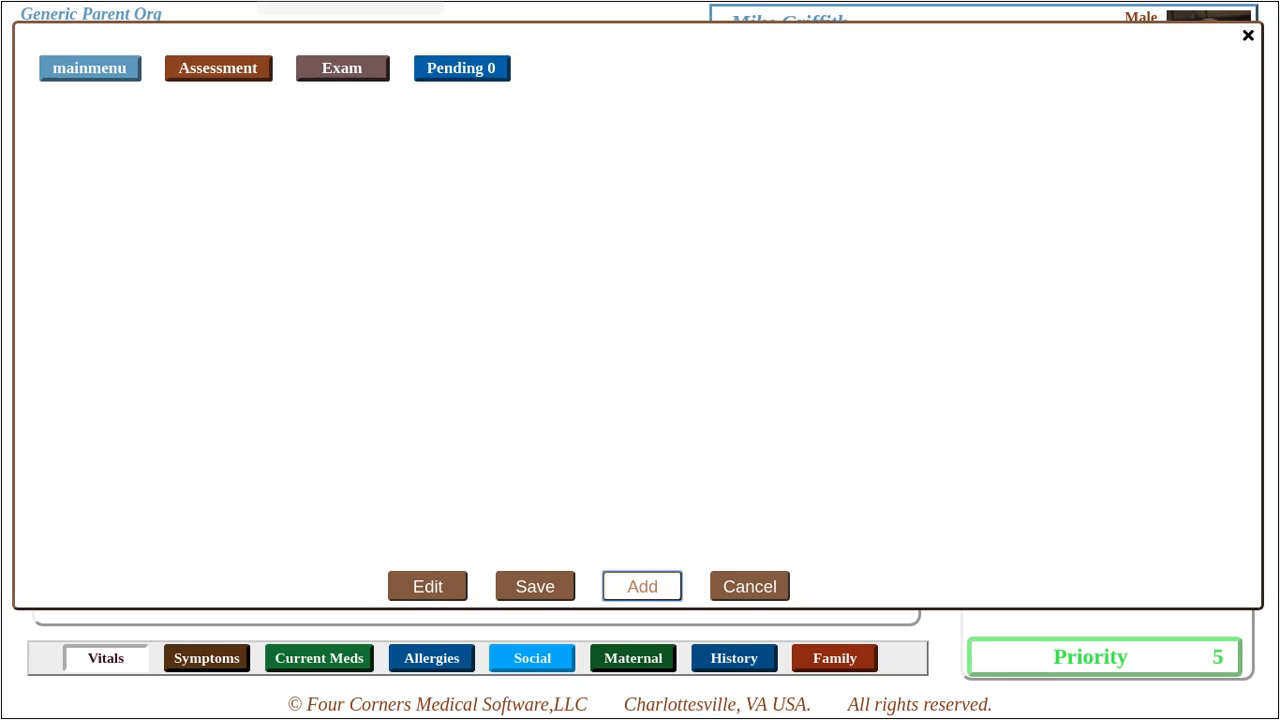
pyautogui.click(430, 227)
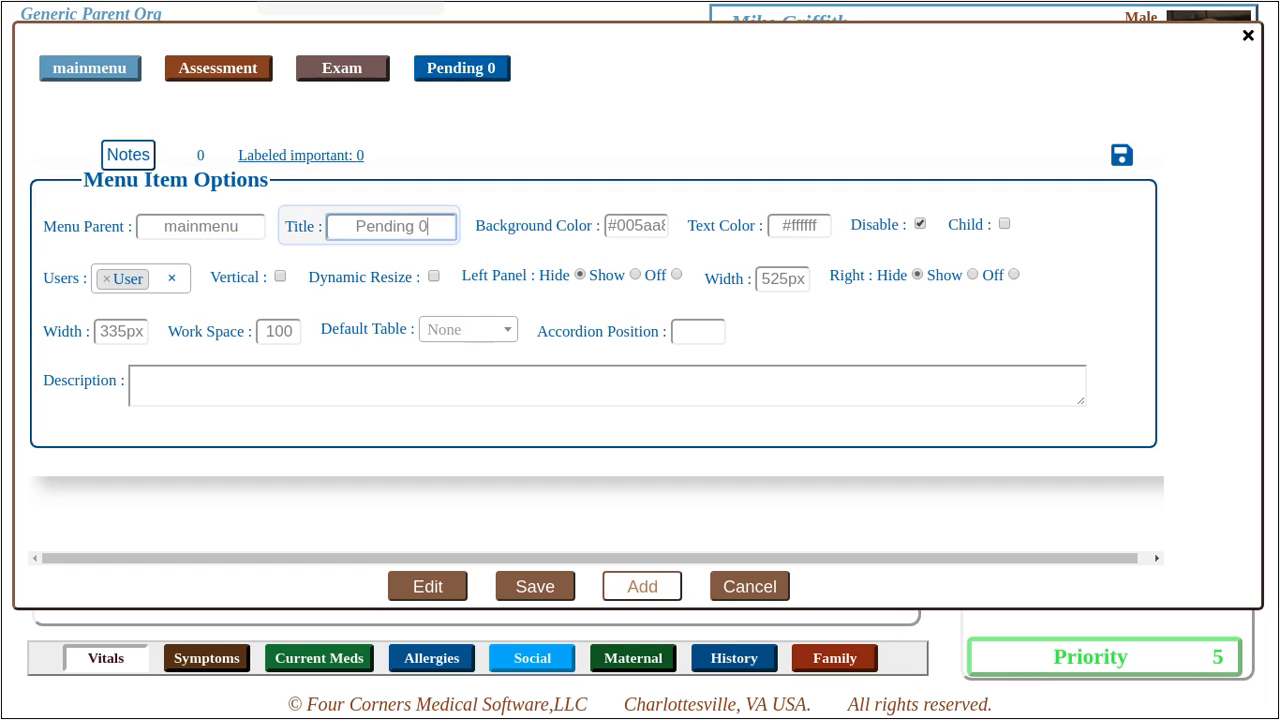
pyautogui.hotkey('ctrl', 'a')
pyautogui.write('Social Worker')
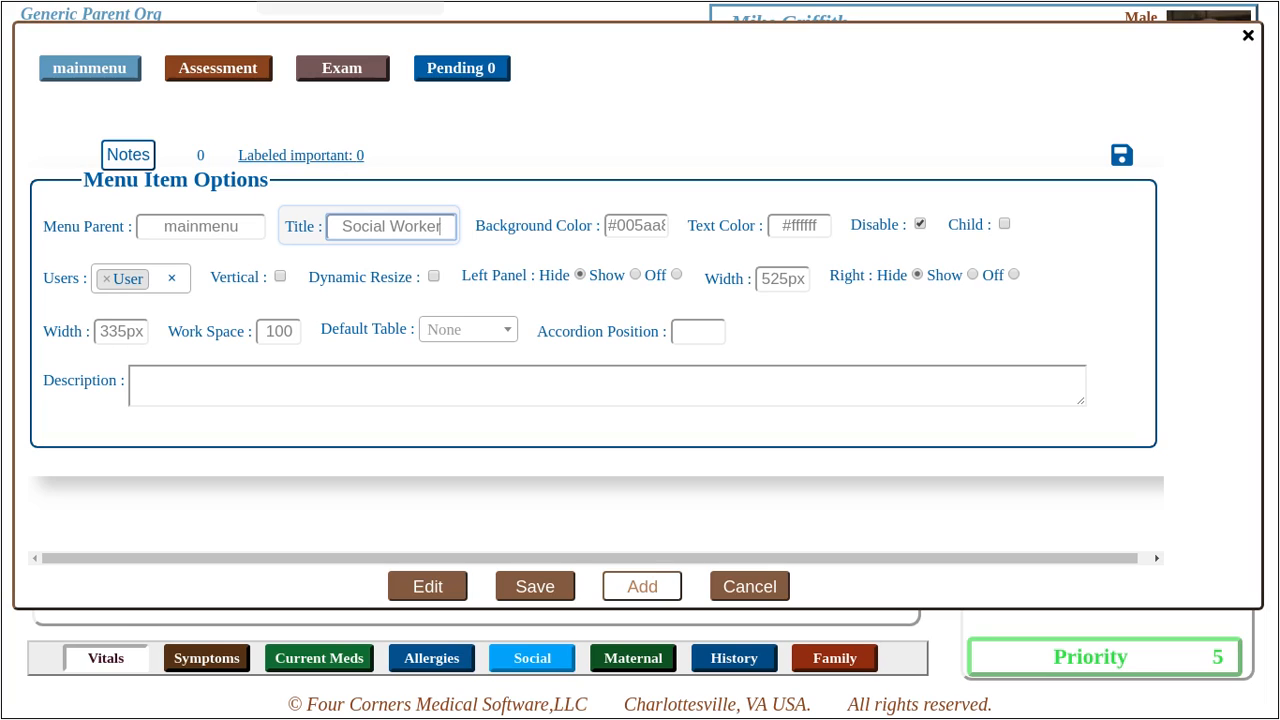
# - Enable the item, restrict its users to the Social Worker role, and save it
pyautogui.click(920, 224)
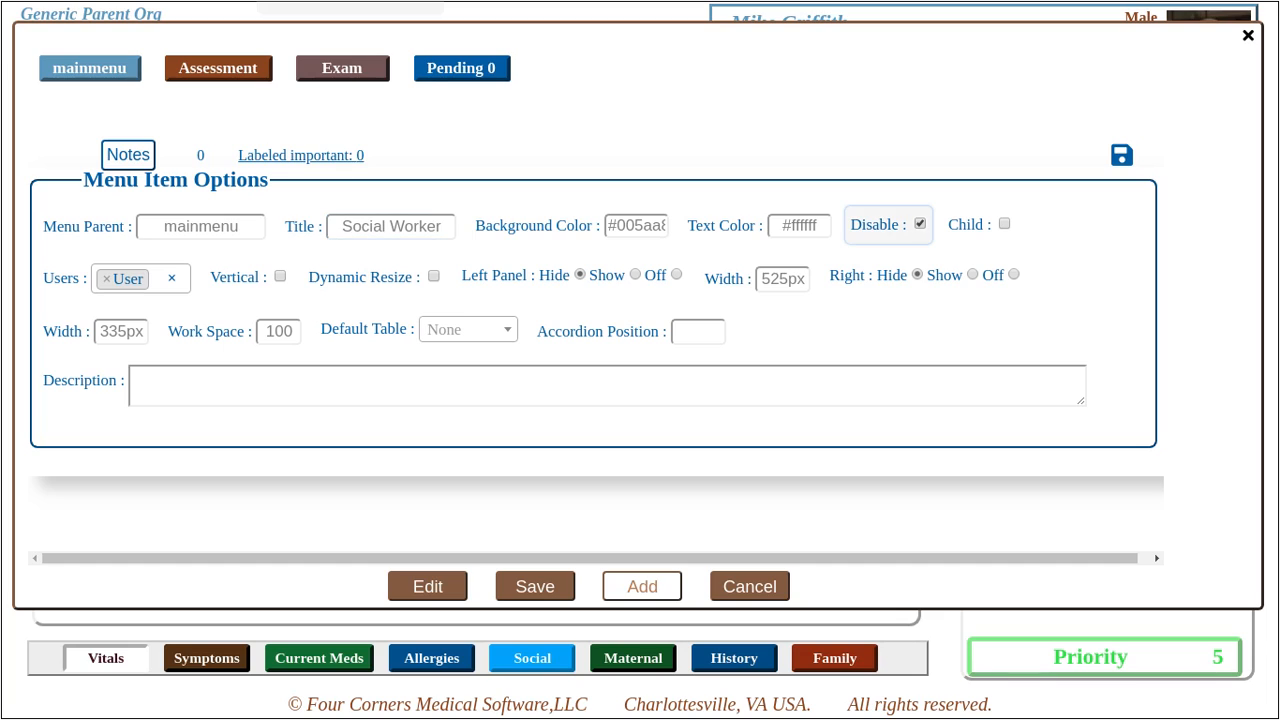
pyautogui.click(172, 278)
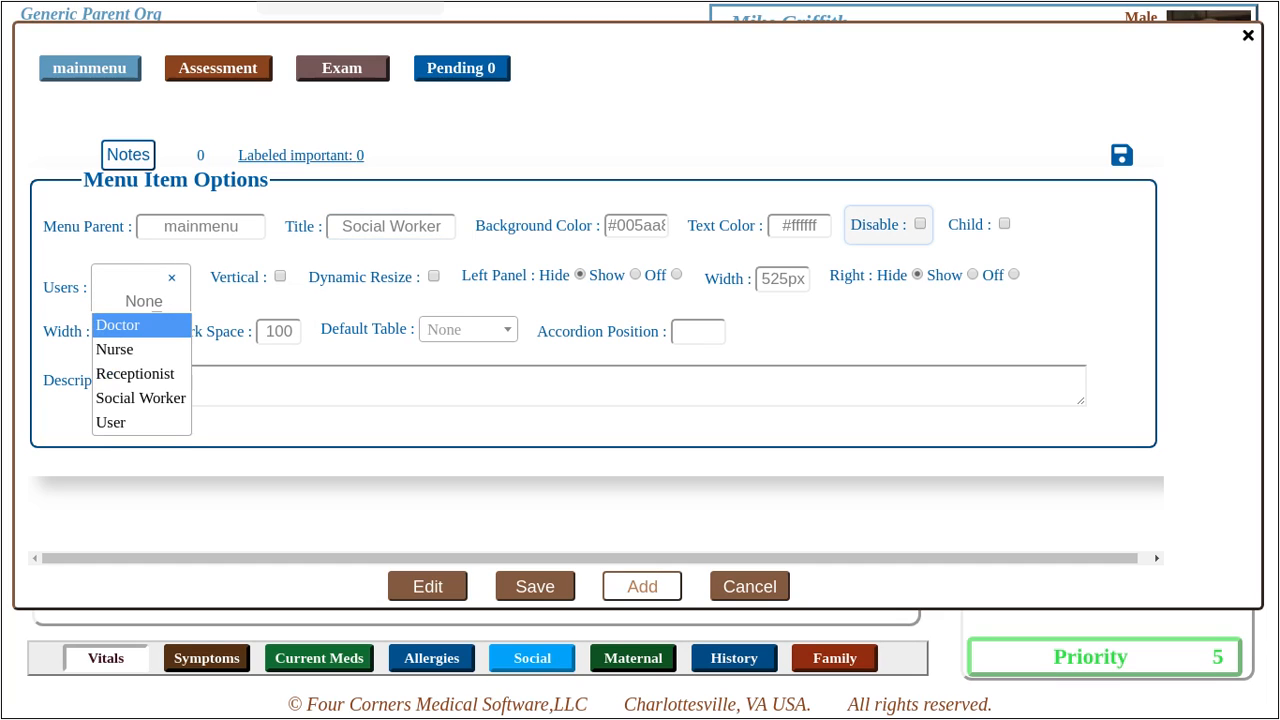
pyautogui.press('Down')
pyautogui.press('Down')
pyautogui.press('Down')
pyautogui.press('Return')
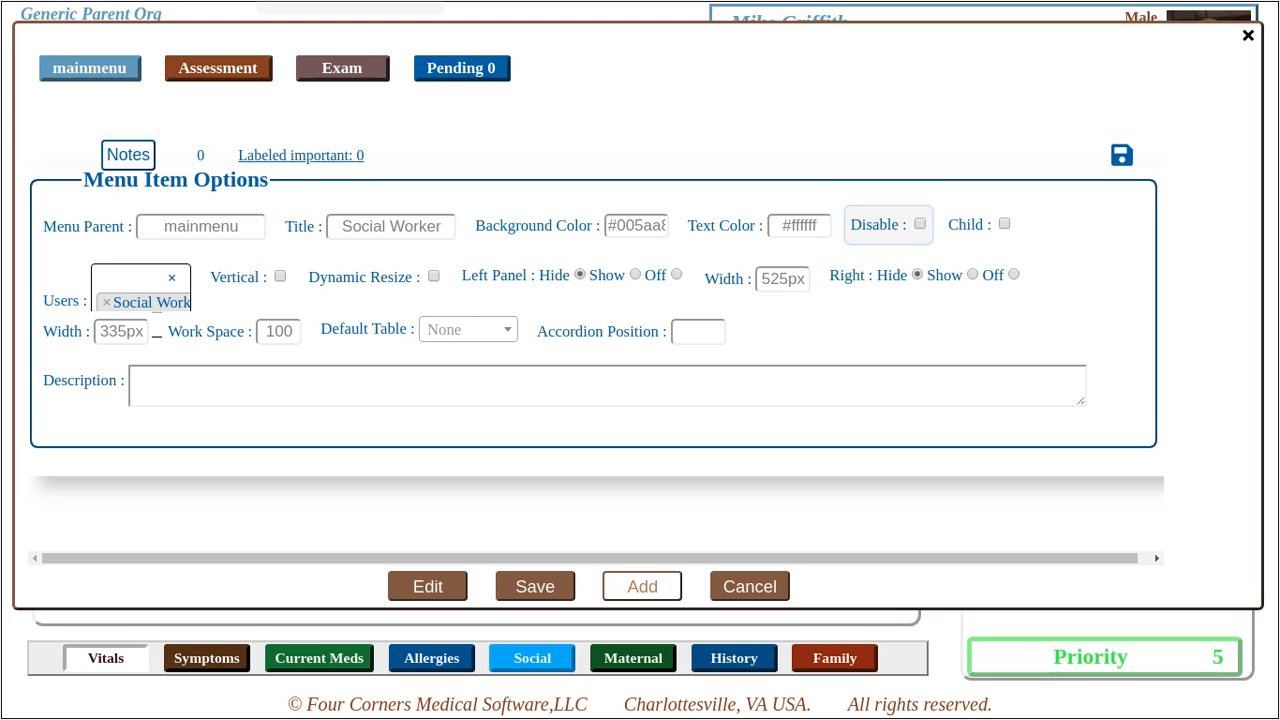
pyautogui.click(1122, 155)
pyautogui.click(535, 587)
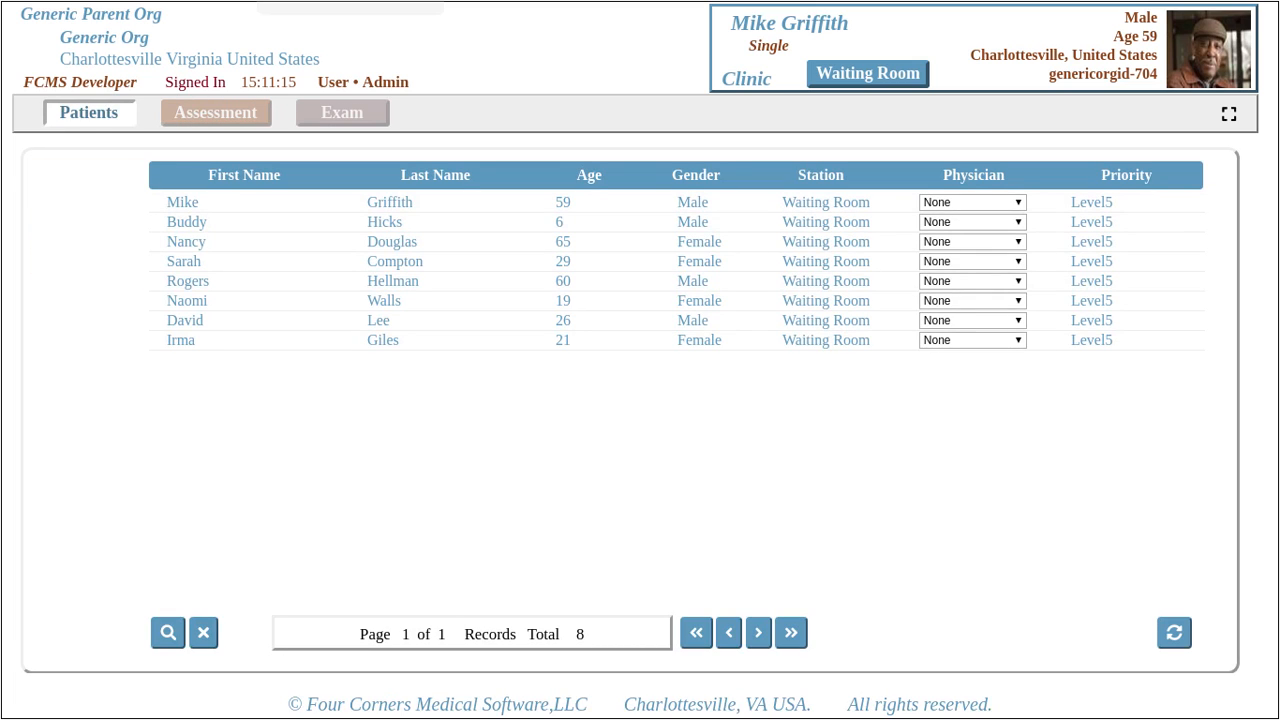
# - Open the Social Worker menu item in the Menu Editor and add the User role
pyautogui.rightClick(482, 111)
pyautogui.click(585, 131)
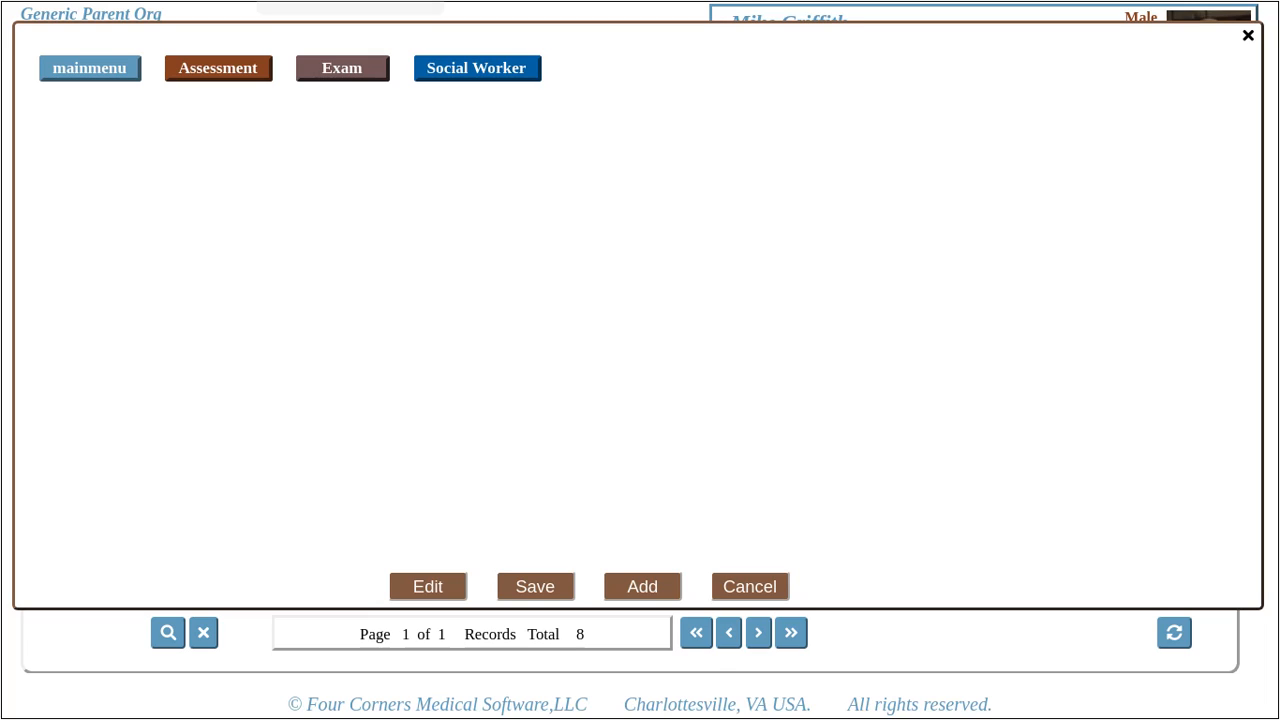
pyautogui.click(477, 68)
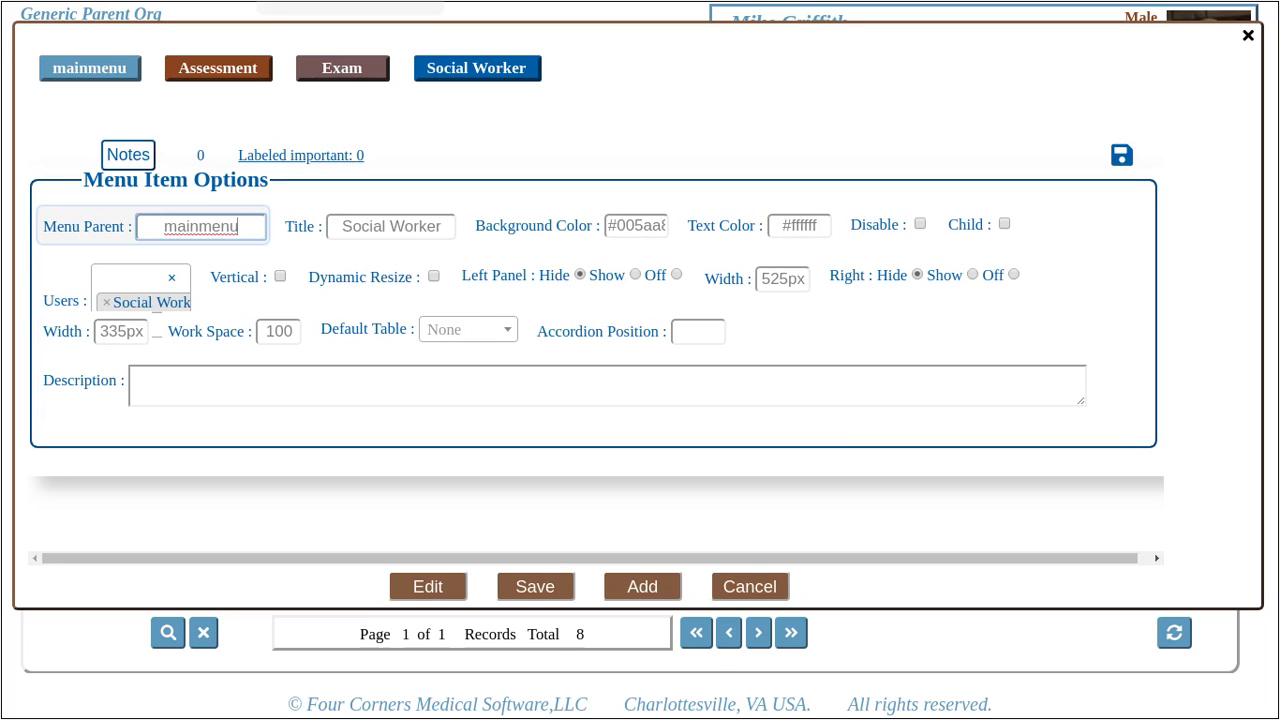
pyautogui.click(130, 280)
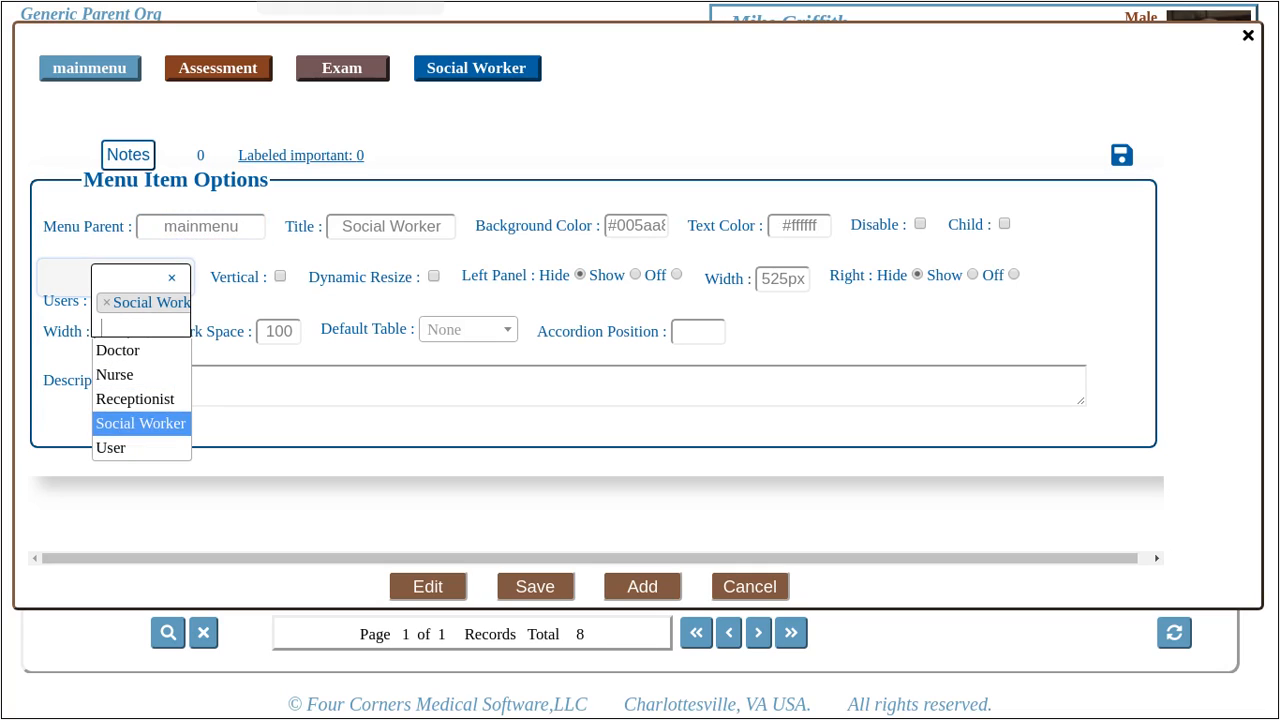
pyautogui.click(130, 448)
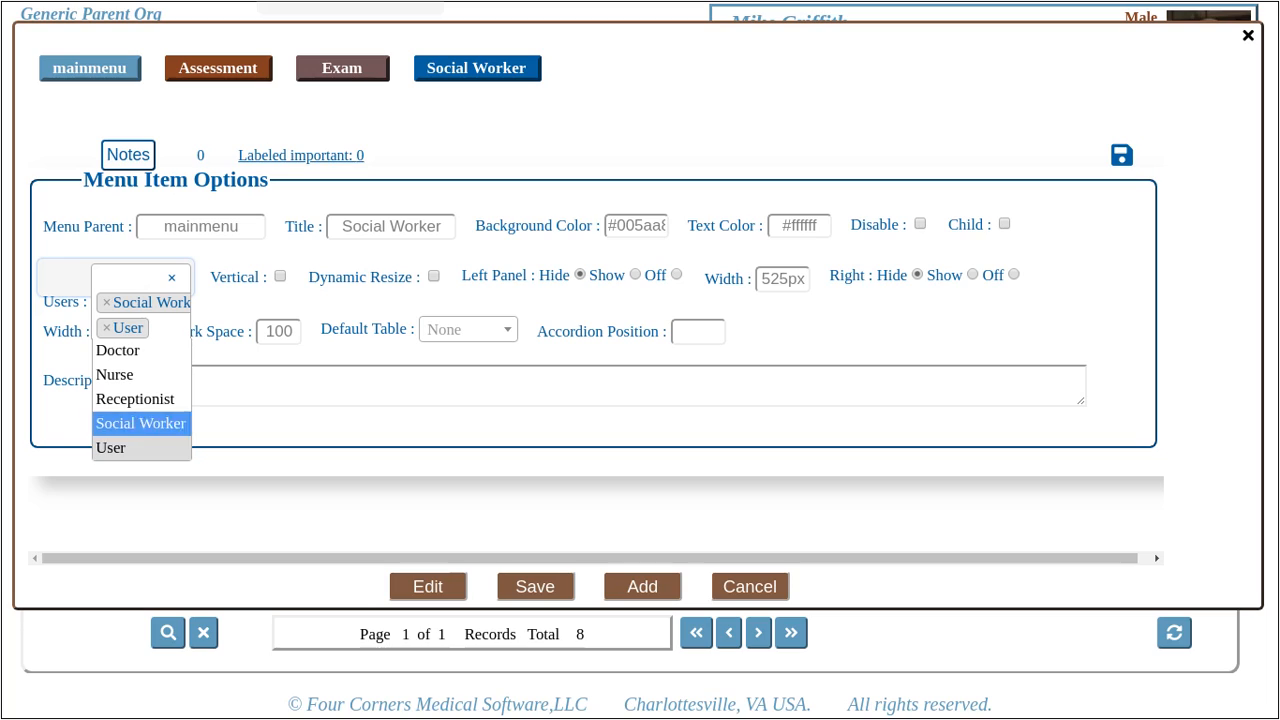
# - Settle the item's roles on Social Worker plus User and save it
pyautogui.click(172, 278)
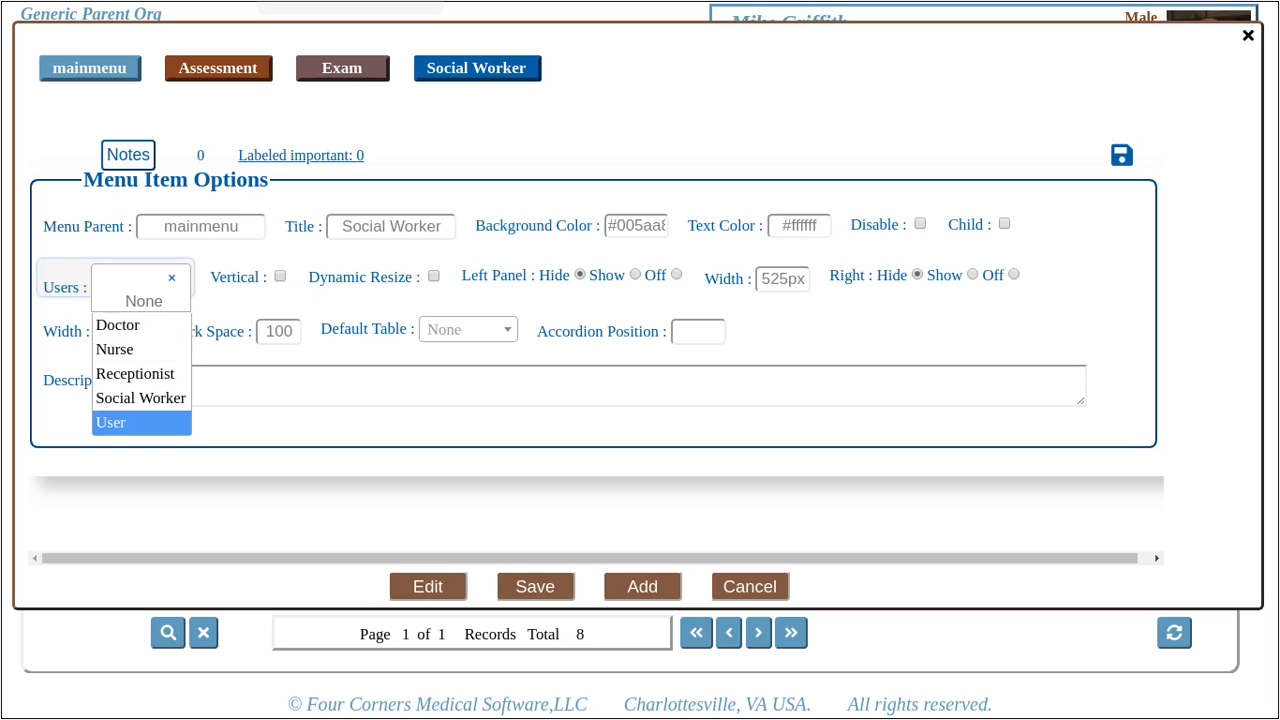
pyautogui.click(141, 422)
pyautogui.click(141, 398)
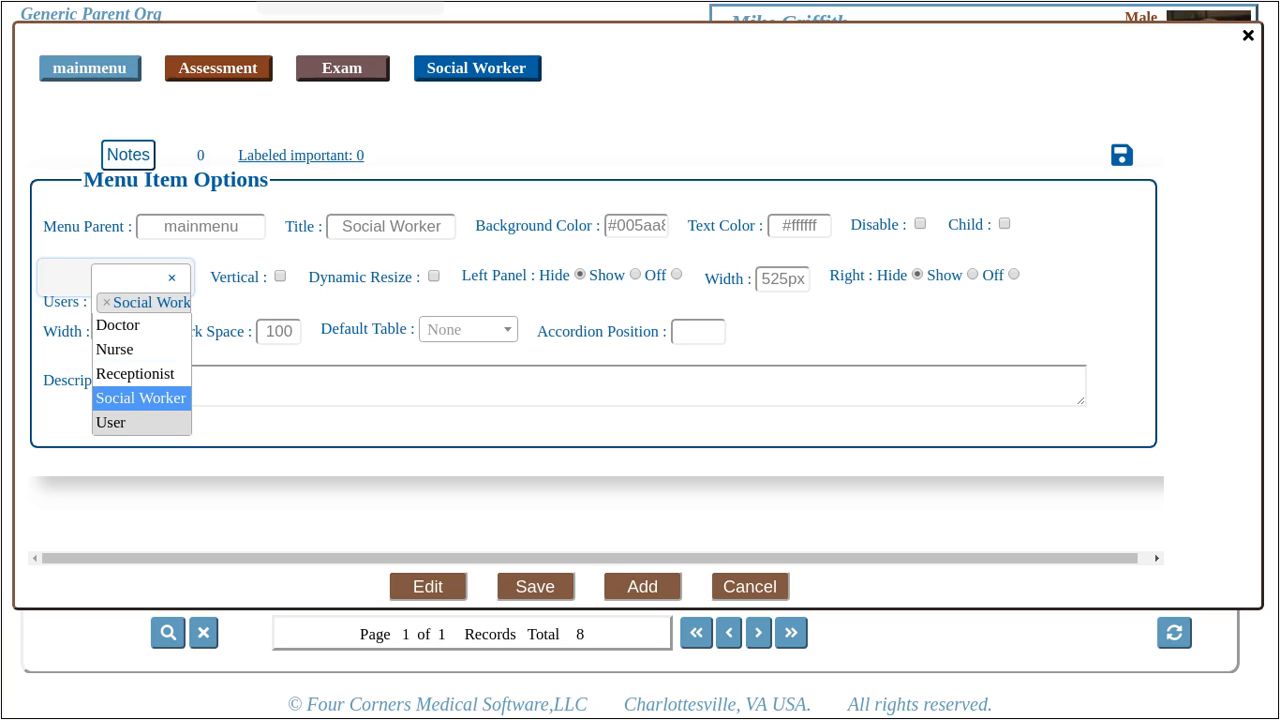
pyautogui.click(141, 422)
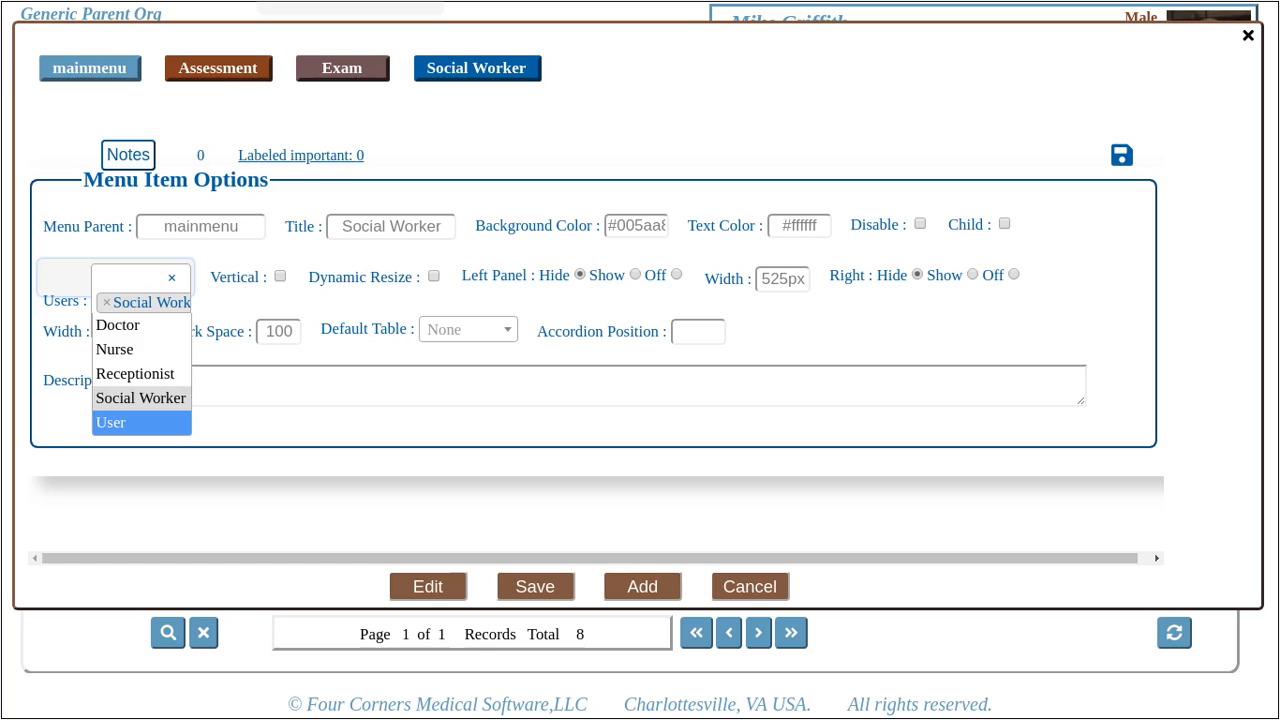
pyautogui.click(135, 279)
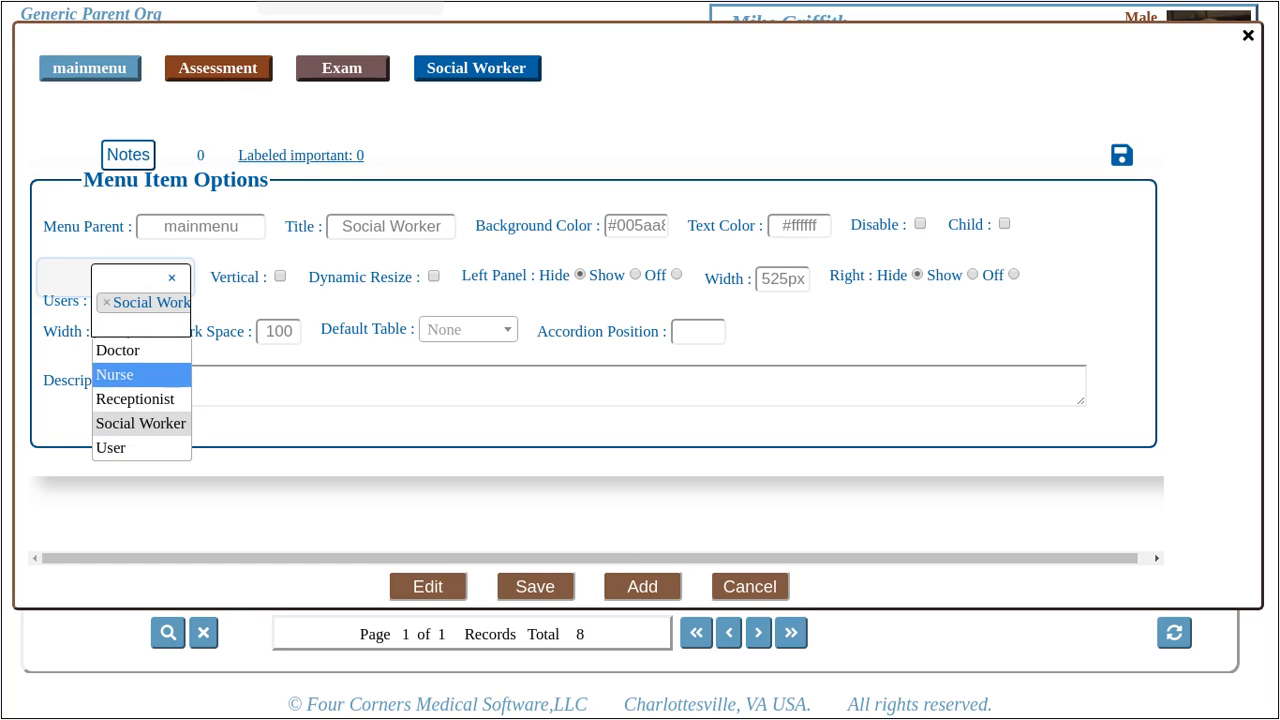
pyautogui.click(140, 448)
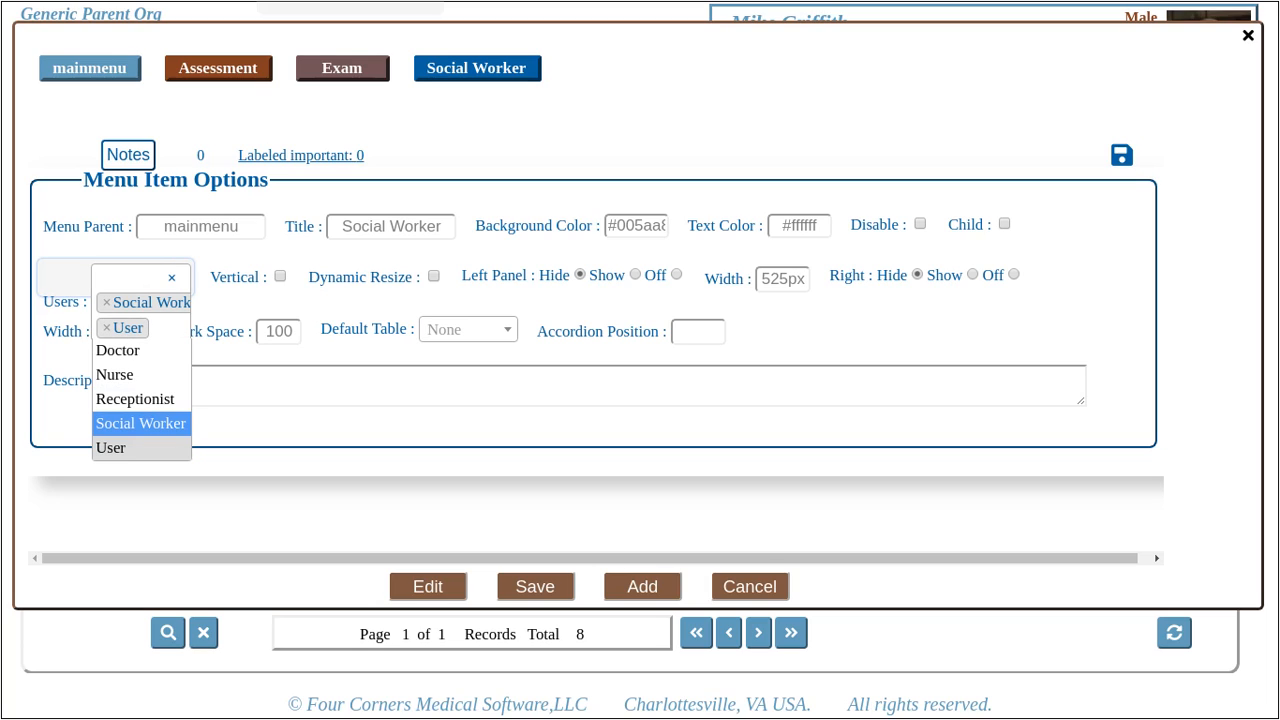
pyautogui.click(300, 428)
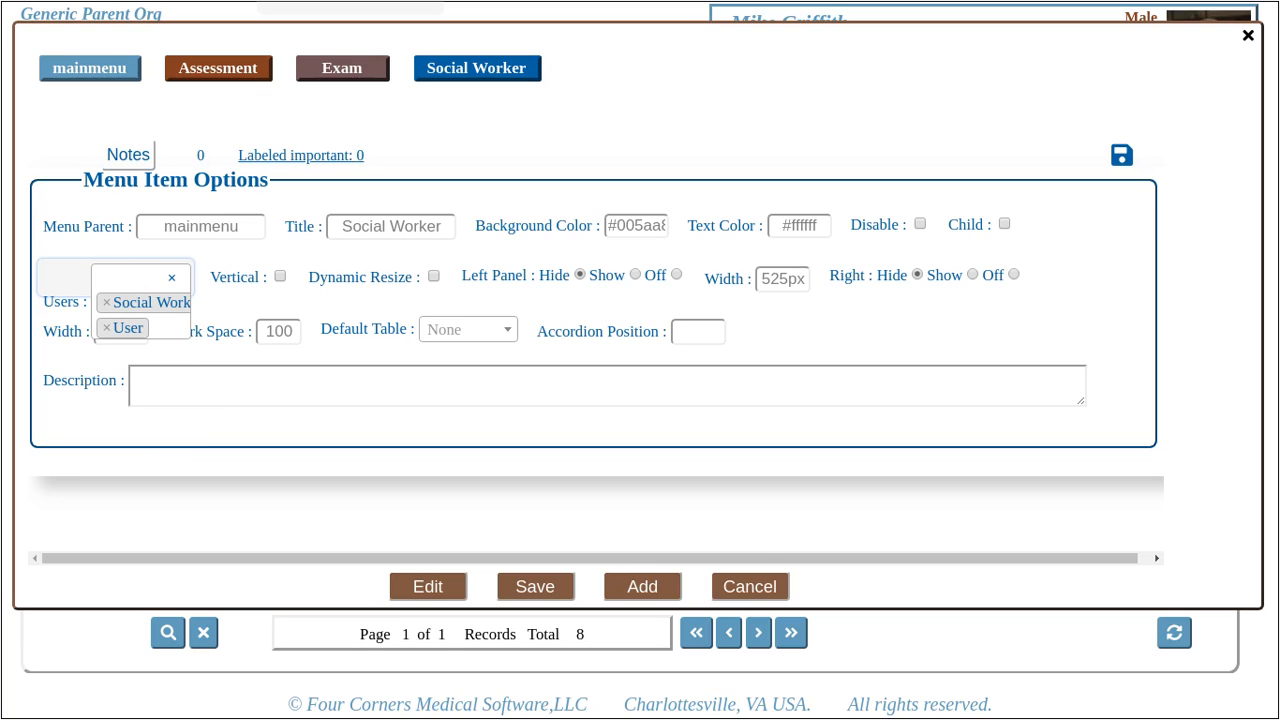
pyautogui.click(535, 587)
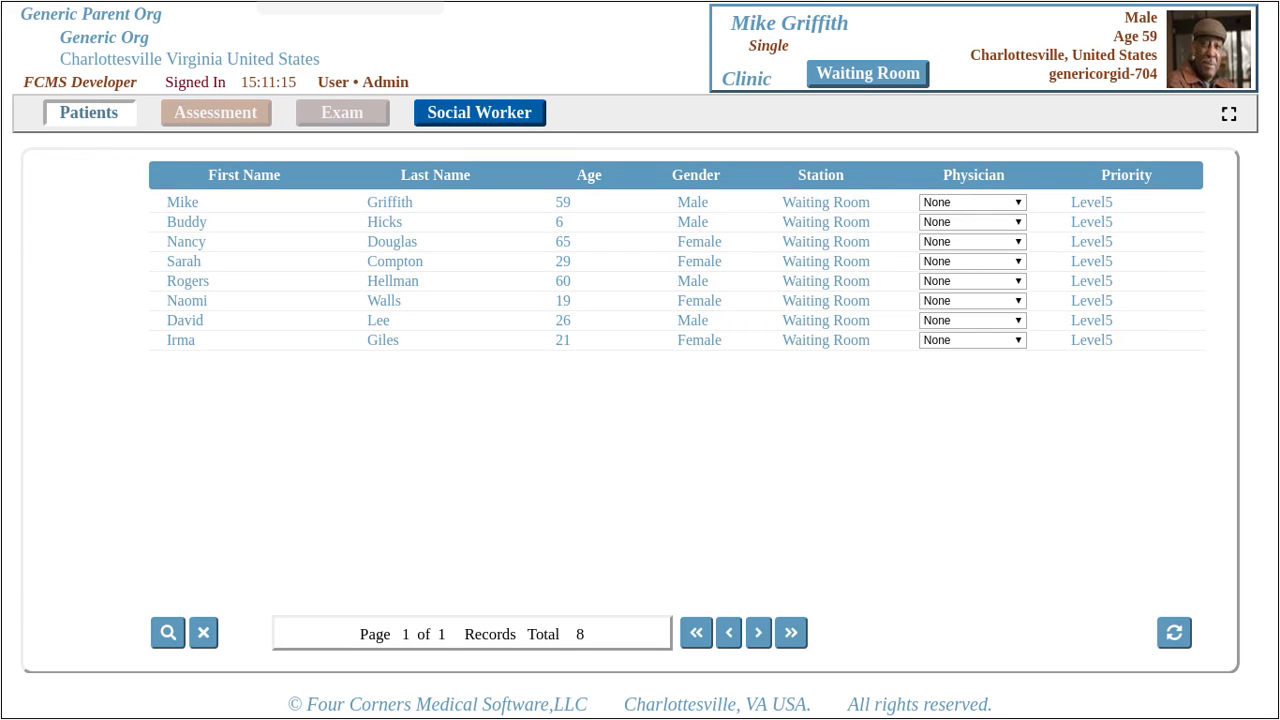
# - Drag a Data Entry widget onto the Social Worker tab page, then return to Patients
pyautogui.click(480, 113)
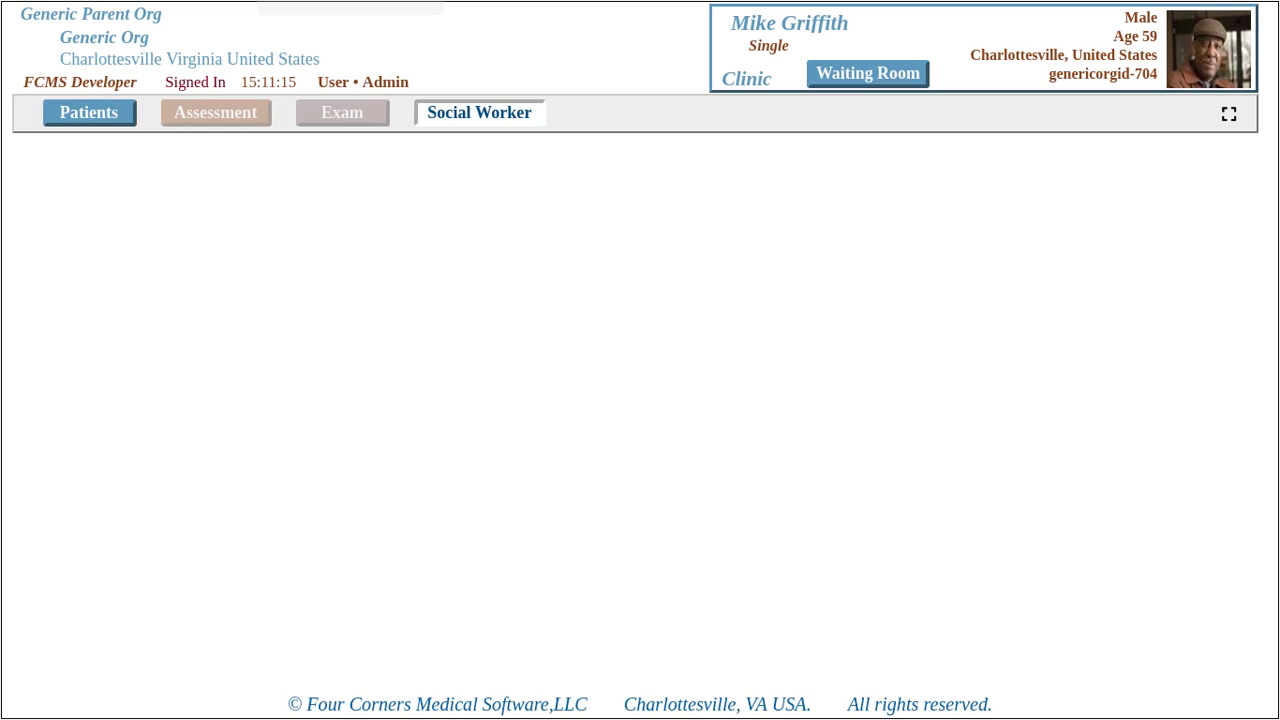
pyautogui.rightClick(433, 214)
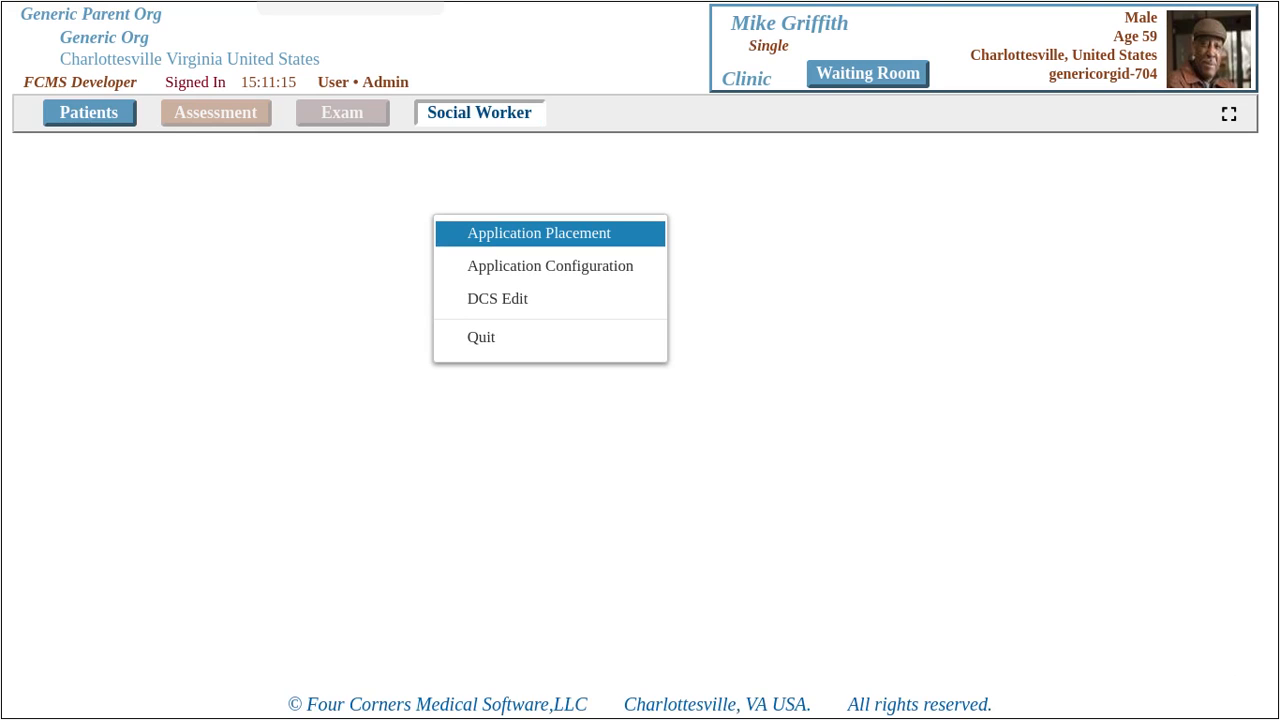
pyautogui.click(539, 234)
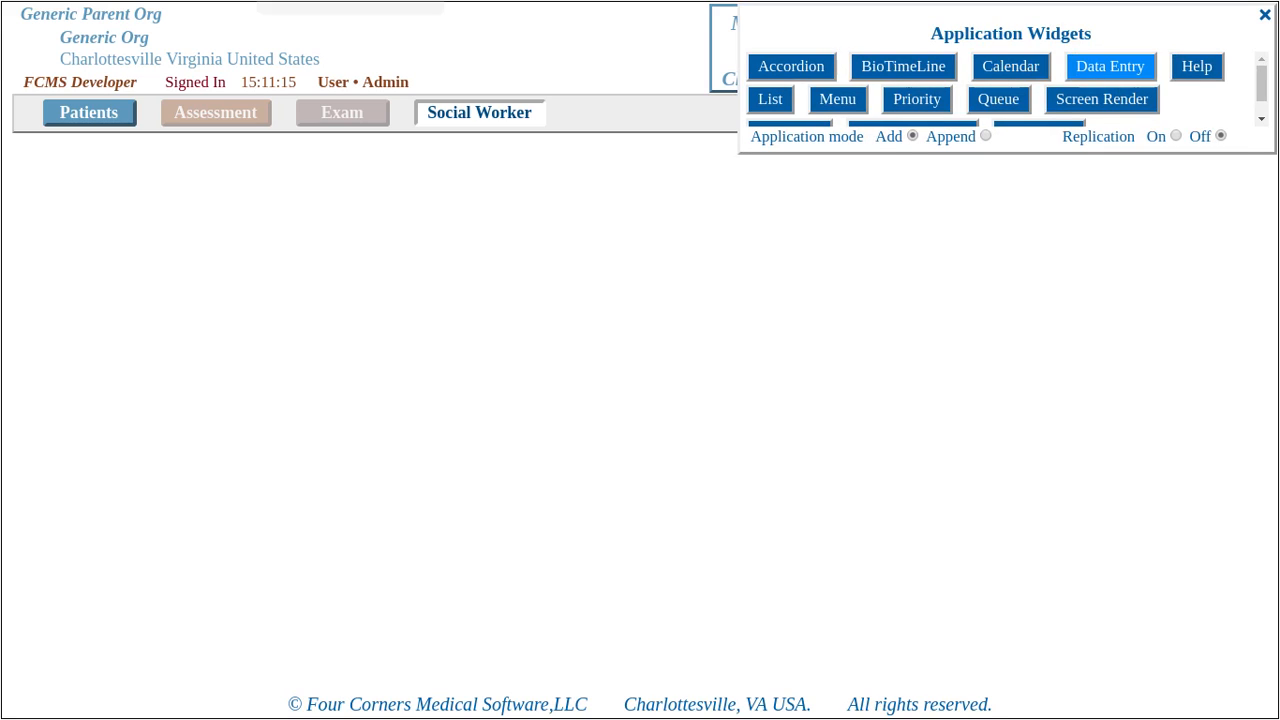
pyautogui.click(1110, 66)
pyautogui.moveTo(708, 166); pyautogui.dragTo(361, 252)
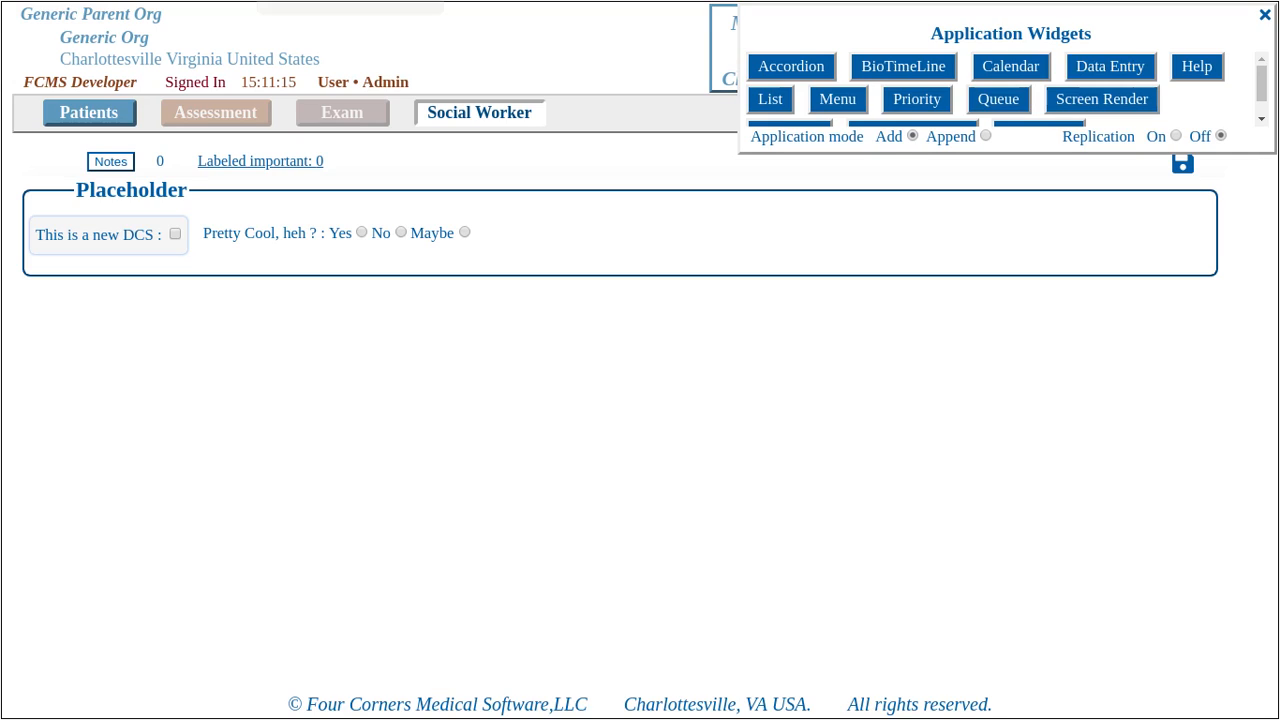
pyautogui.press('Escape')
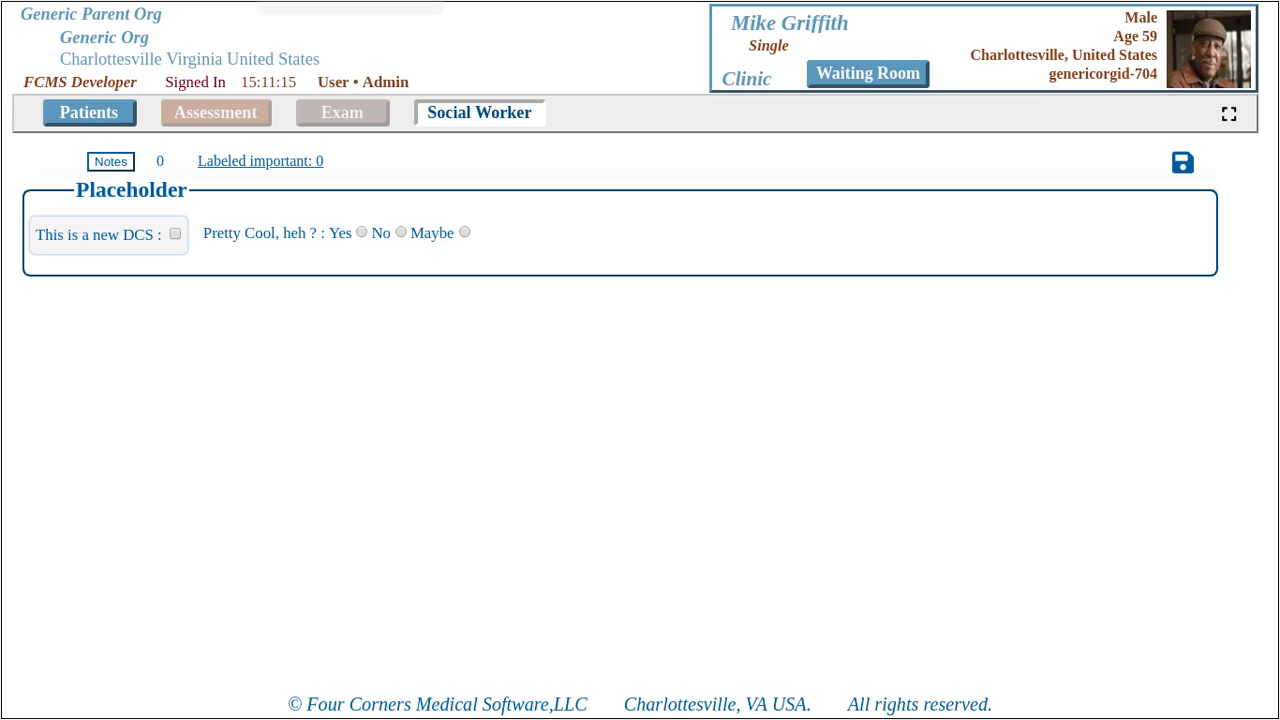
pyautogui.click(89, 113)
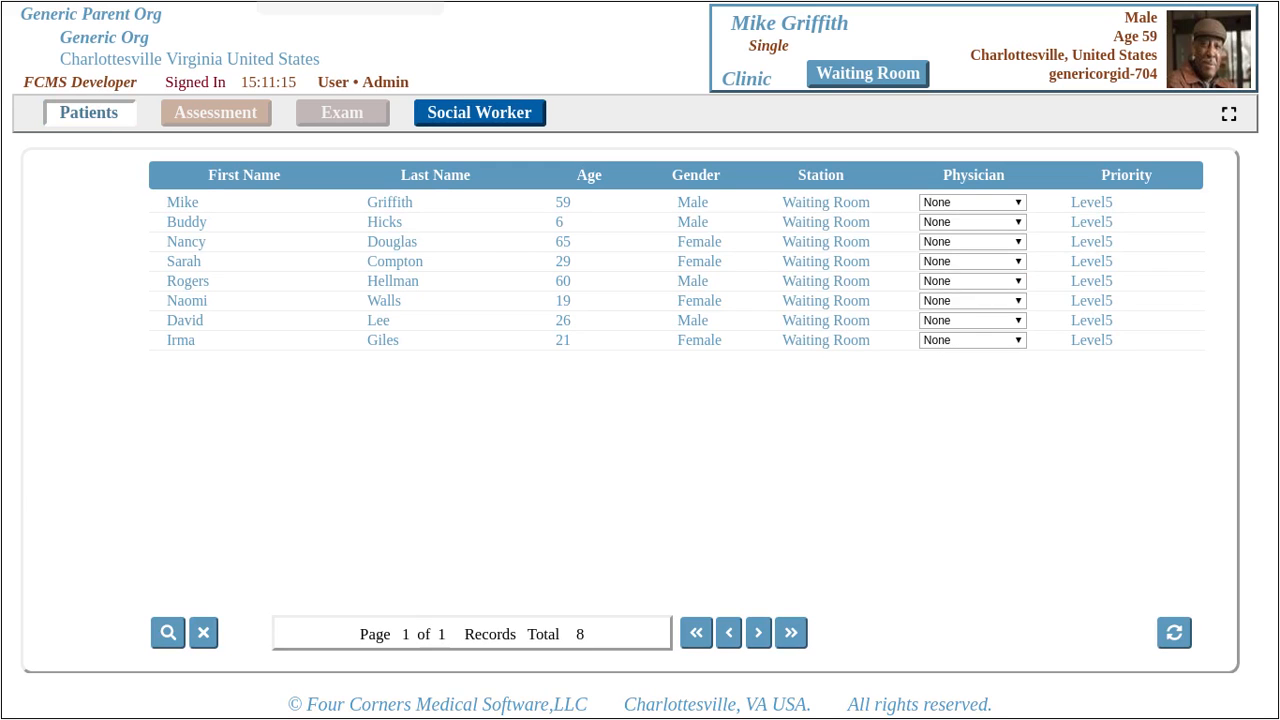